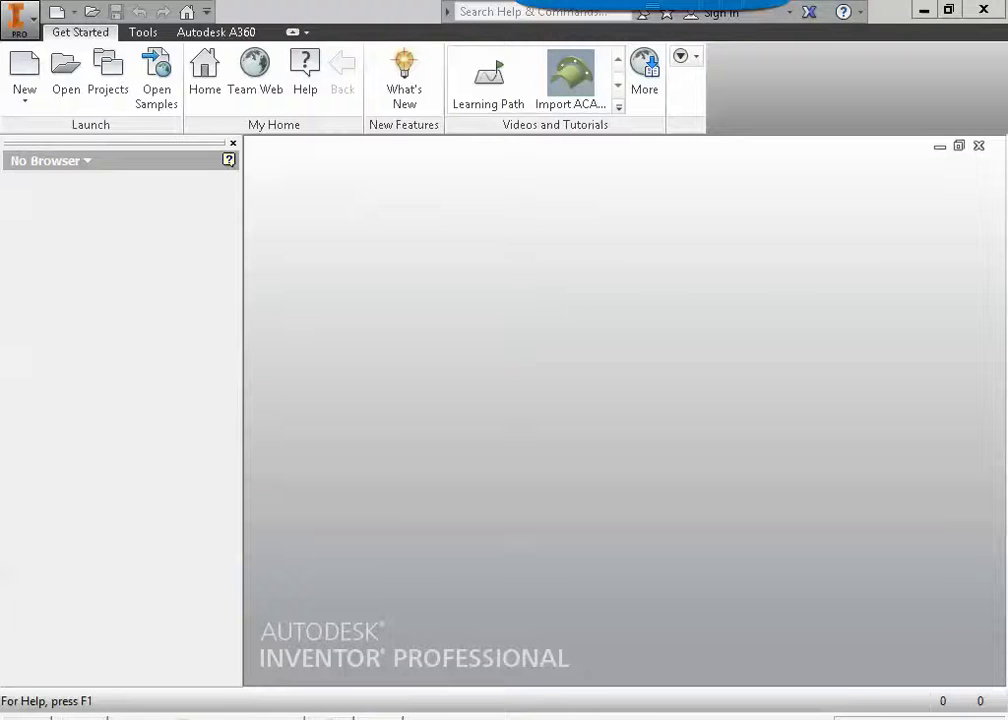
Step: Launch the Autodesk Inventor Professional 2016 favourite from Citrix Receiver in the Start menu
left_click(40, 714)
left_click(50, 665)
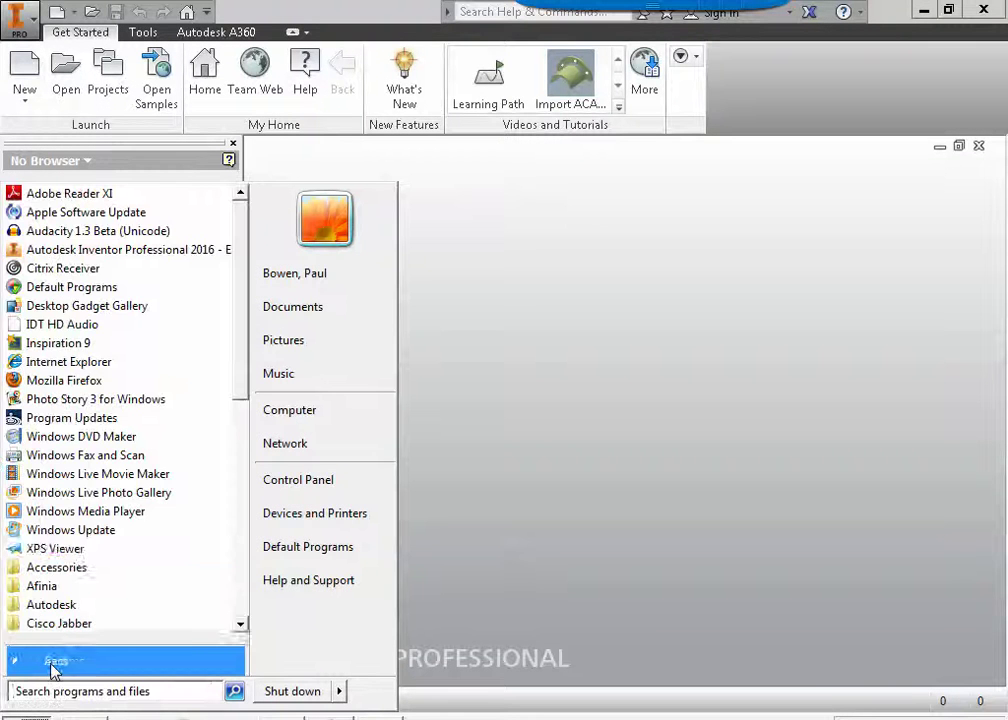
left_click(63, 268)
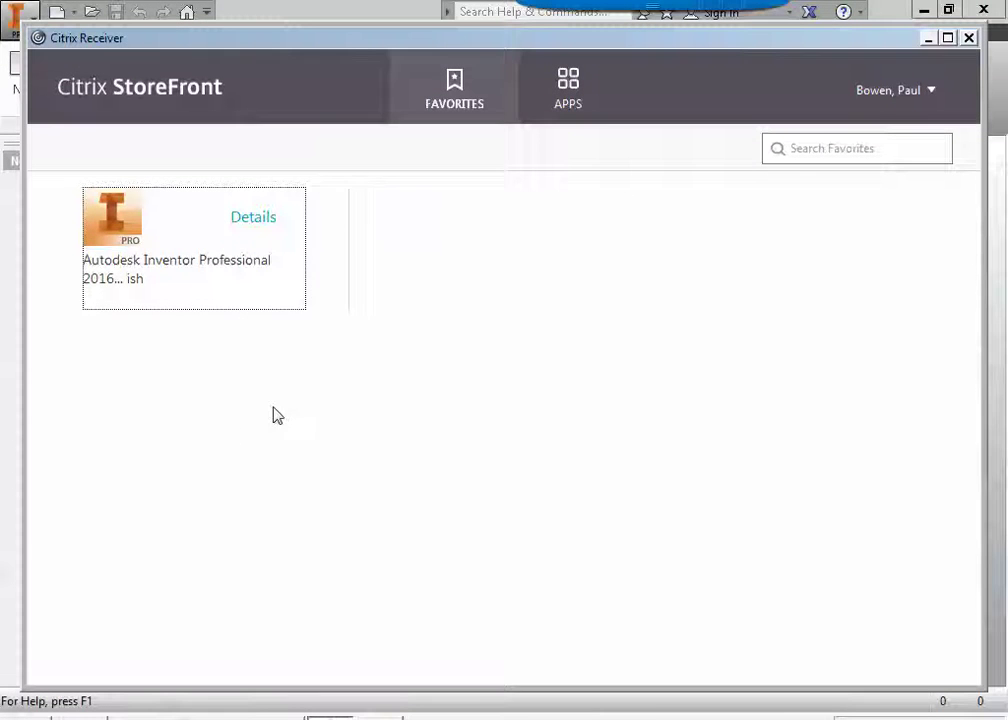
left_click(117, 227)
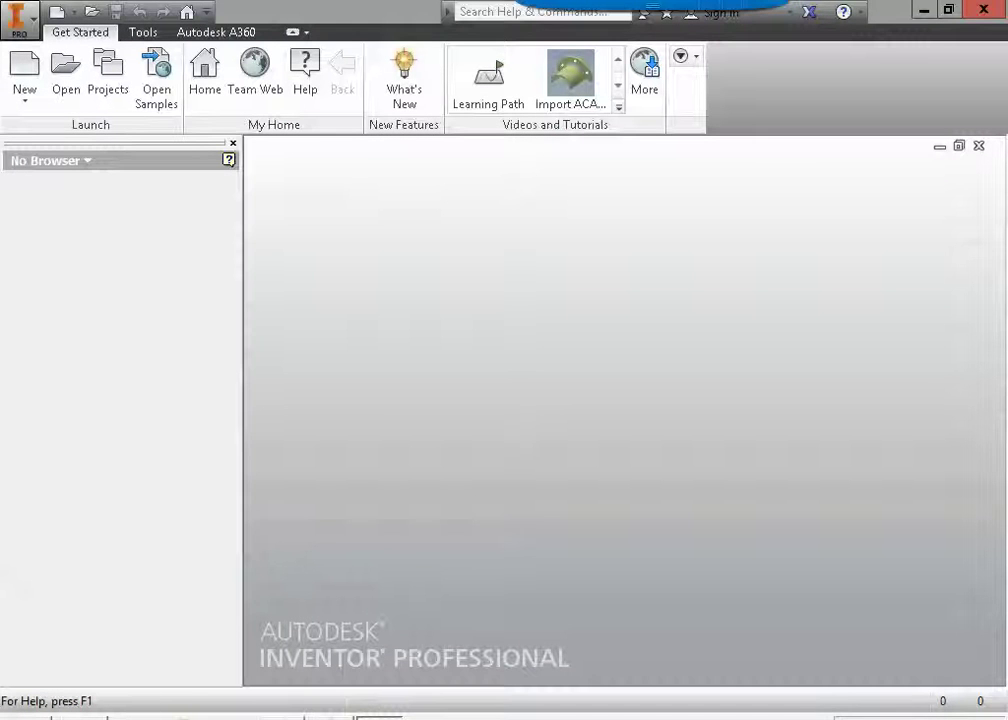
Step: In a new Chrome tab, go to the Citrix log-on page and focus the user name field
left_click(28, 712)
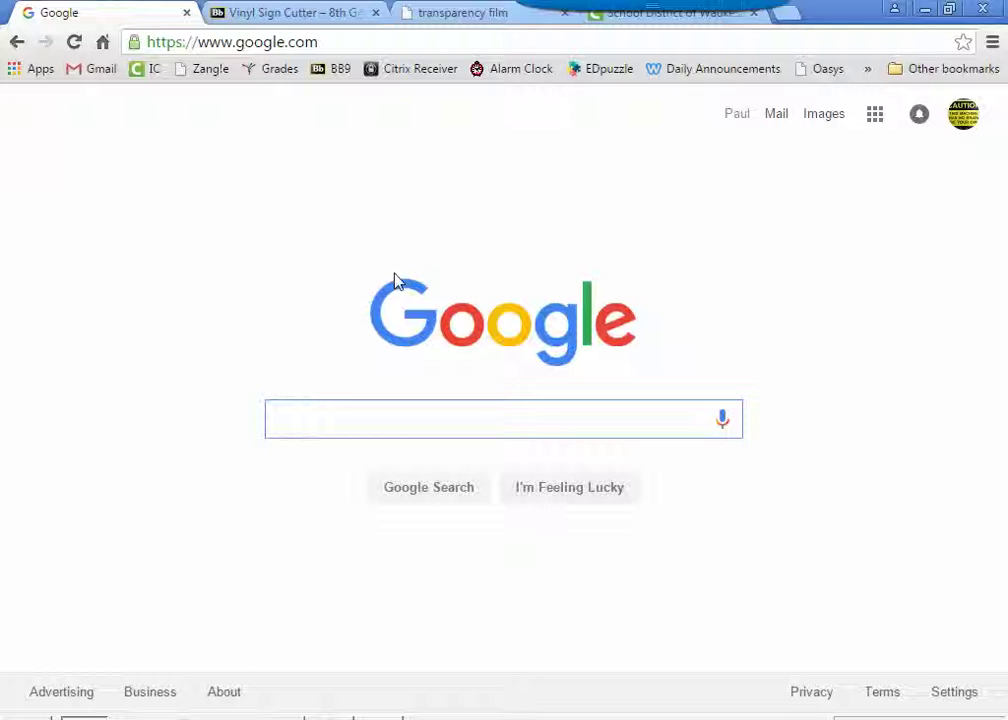
left_click(787, 18)
type("citrix.waukesha.k12.wi.us")
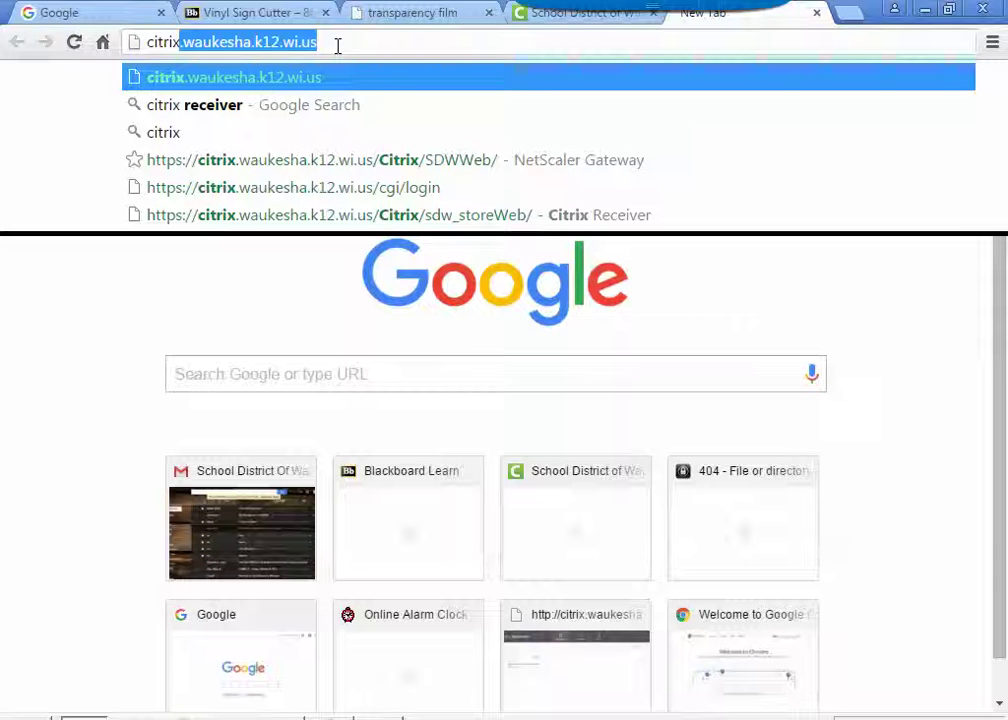
key("Return")
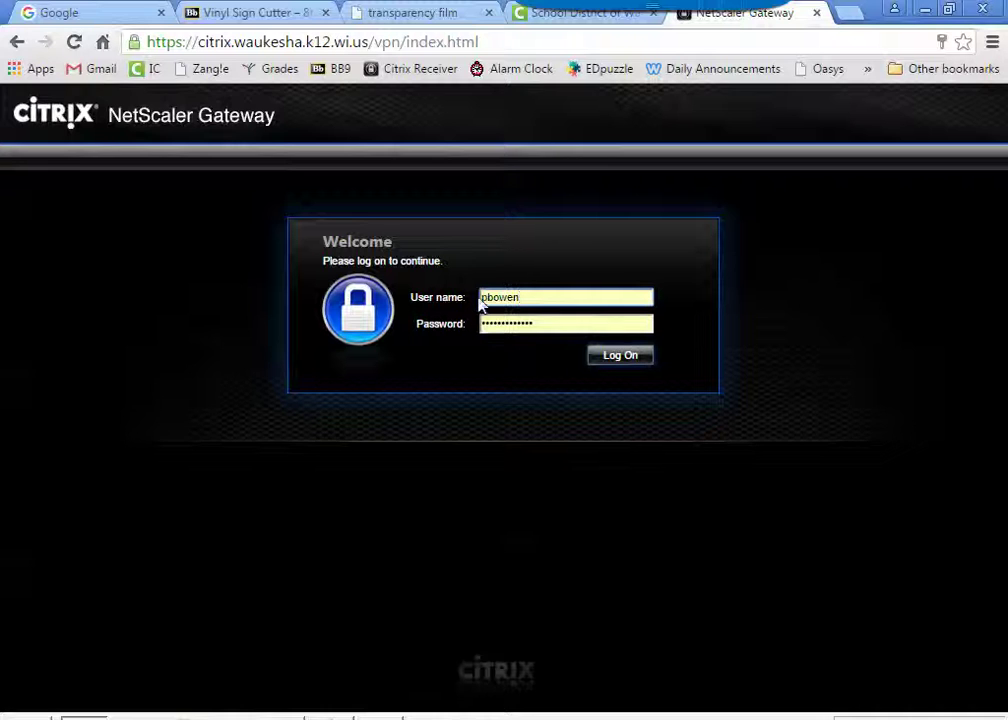
left_click(527, 295)
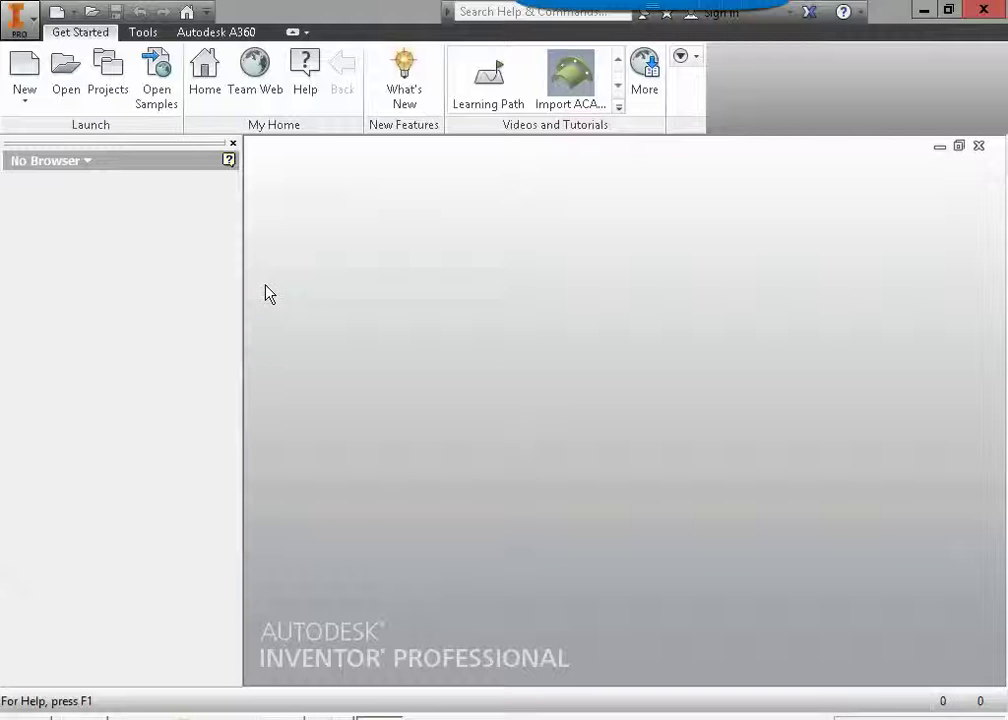
Step: Create a new drawing from the Standard.idw template
left_click(25, 80)
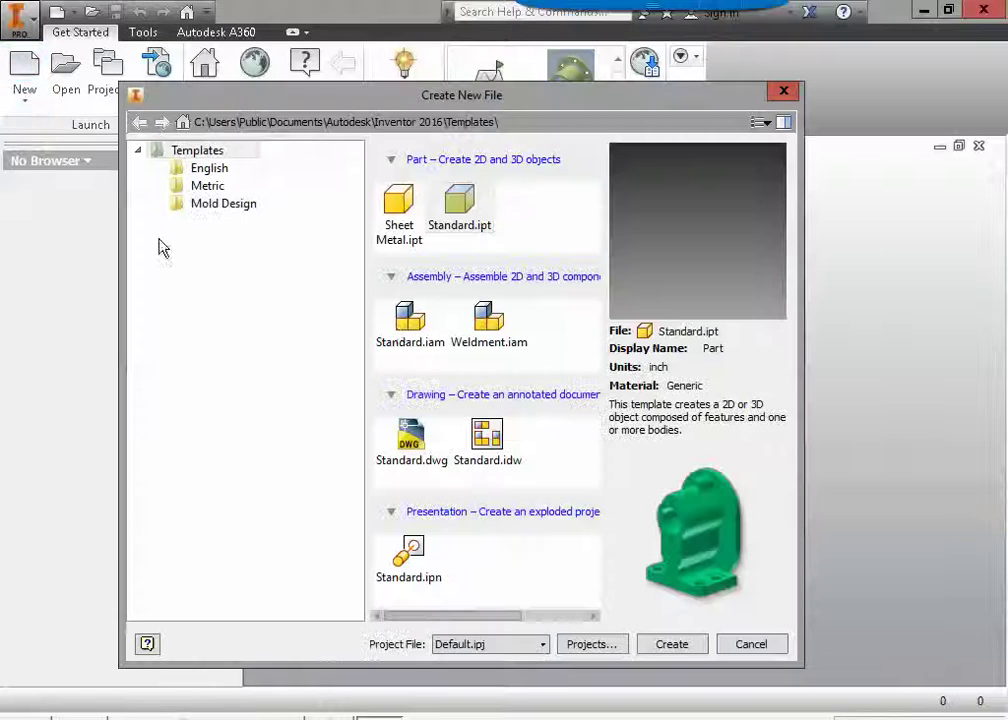
double_click(503, 447)
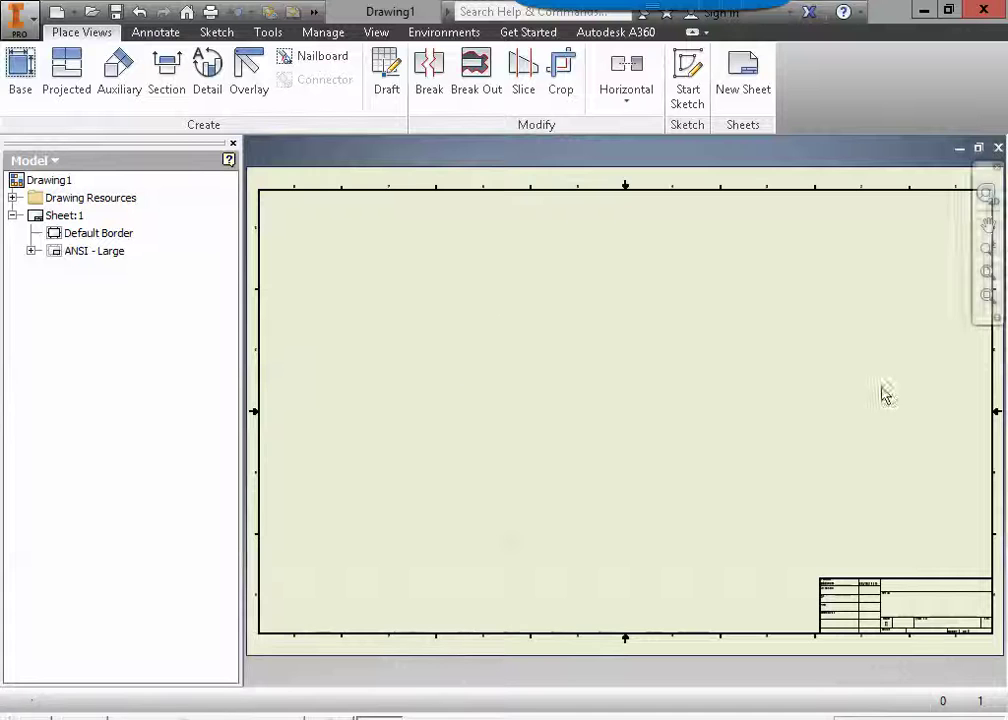
Step: Start a base view using FullAssembly.iam from the 1PlayGround folder on the network drive
left_click(22, 75)
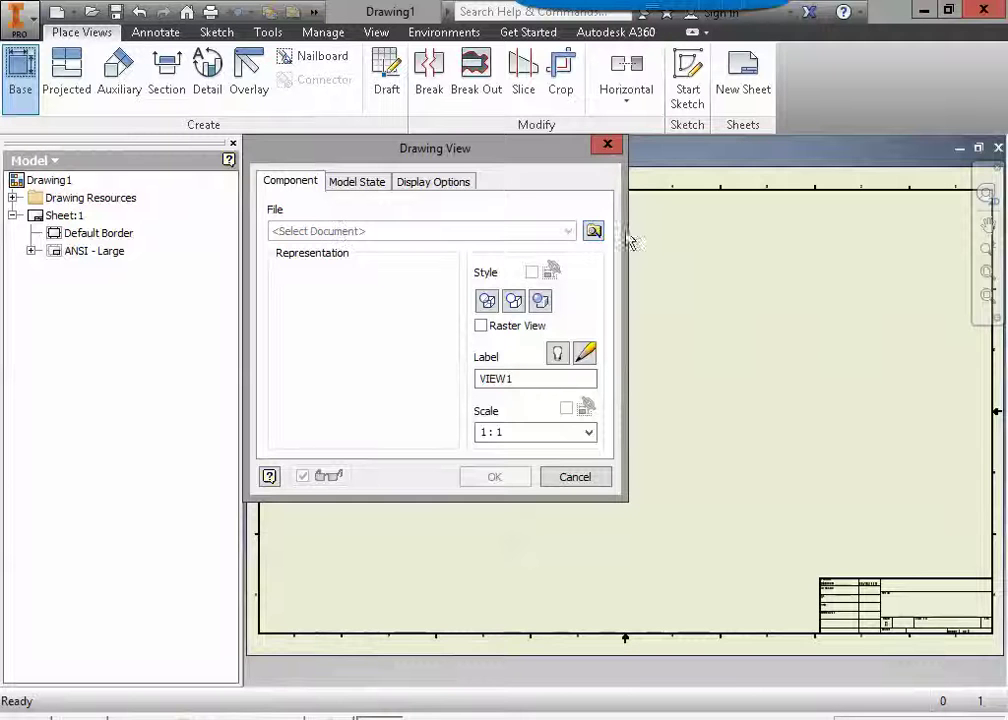
left_click(594, 233)
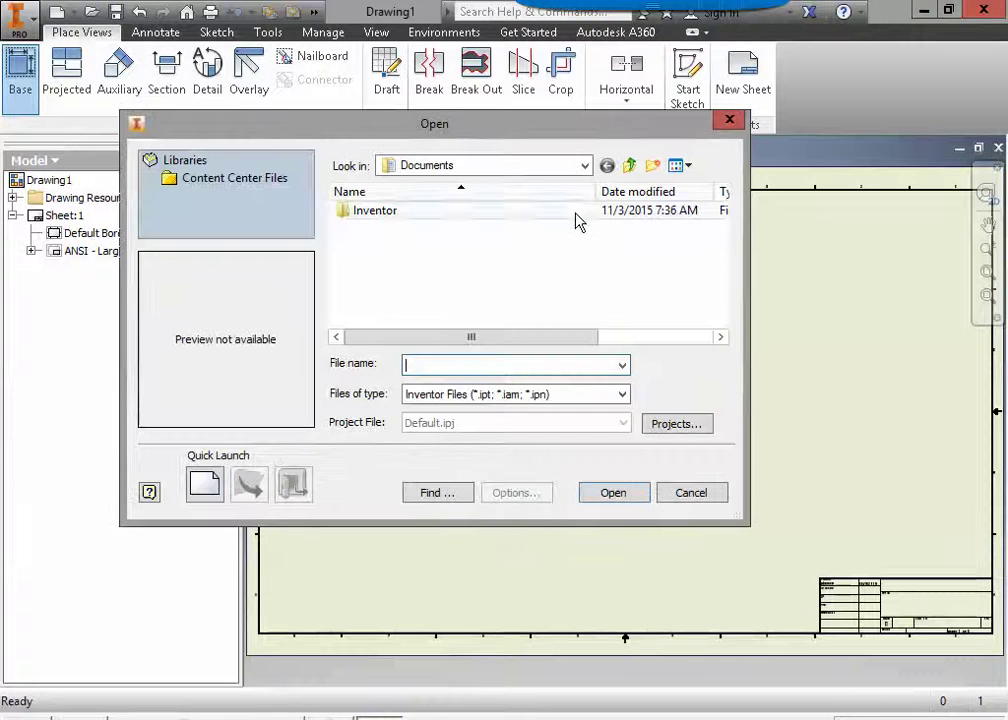
left_click(589, 170)
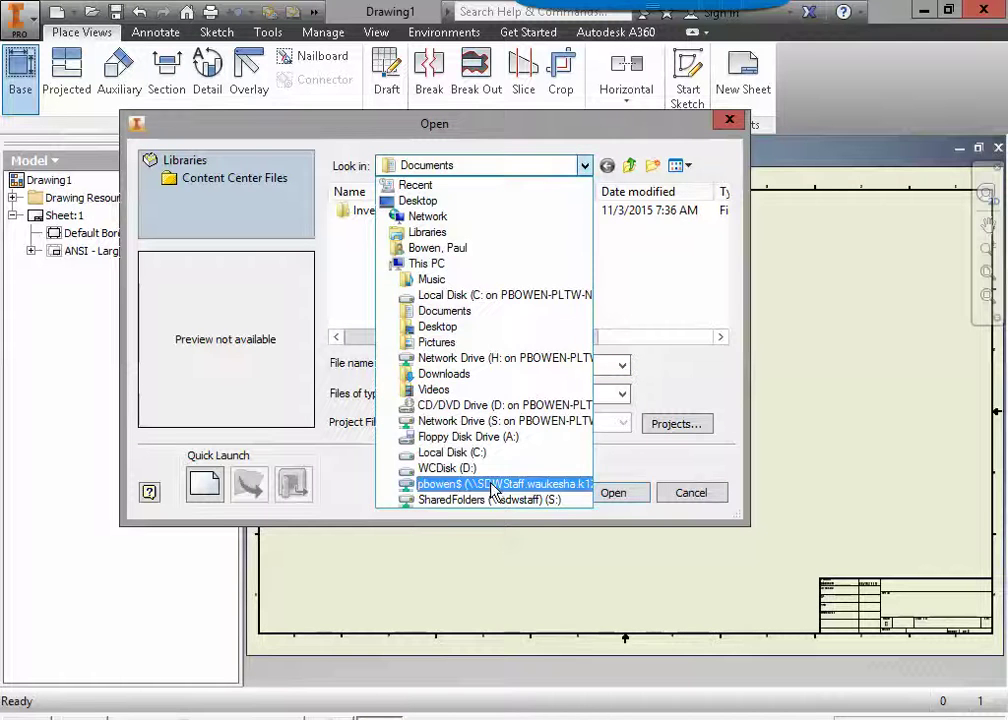
left_click(490, 484)
double_click(393, 212)
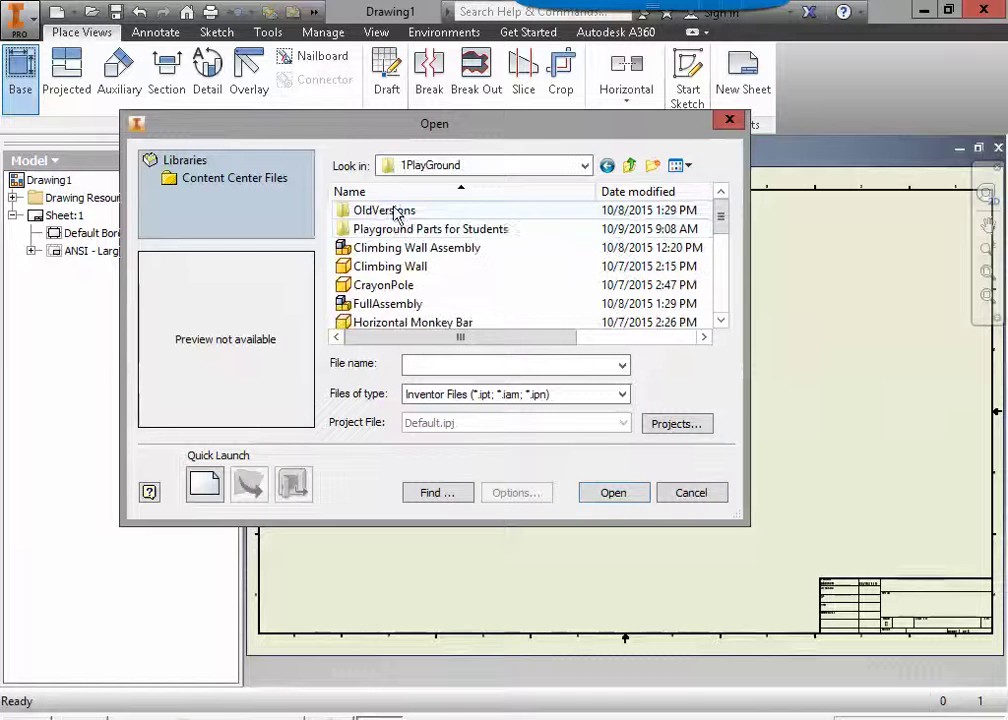
left_click_drag(720, 218, 723, 228)
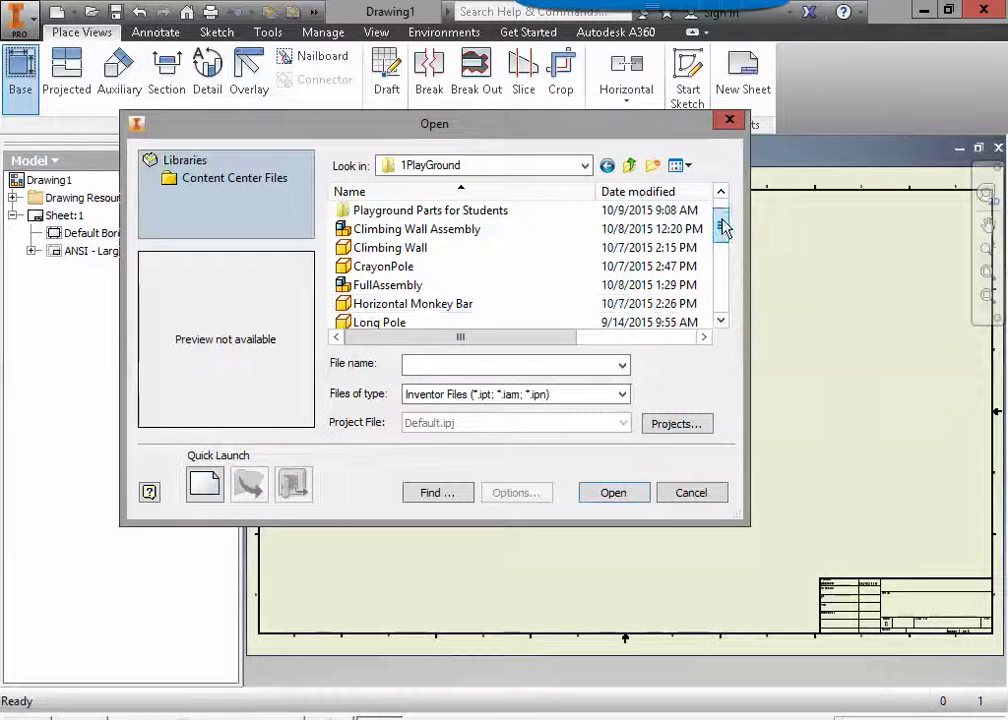
left_click(398, 286)
left_click(610, 495)
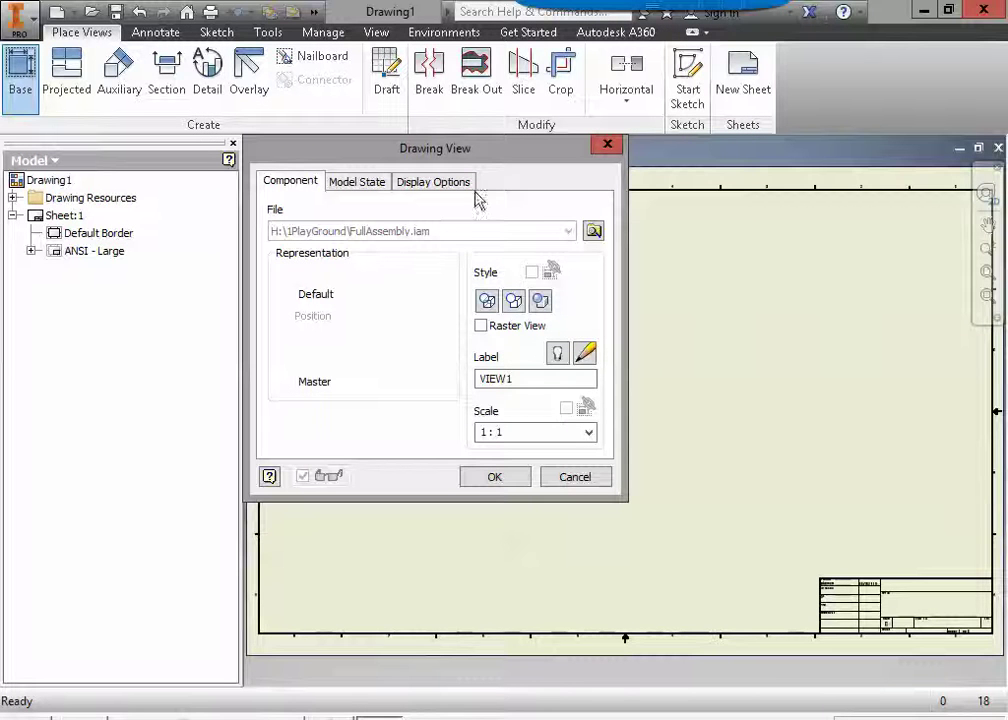
Step: Make the FullAssembly base view isometric at scale 1/15 and place it on the sheet
mouse_move(516, 163)
left_mouse_down()
mouse_move(400, 140)
mouse_move(255, 138)
mouse_move(282, 140)
left_mouse_up()
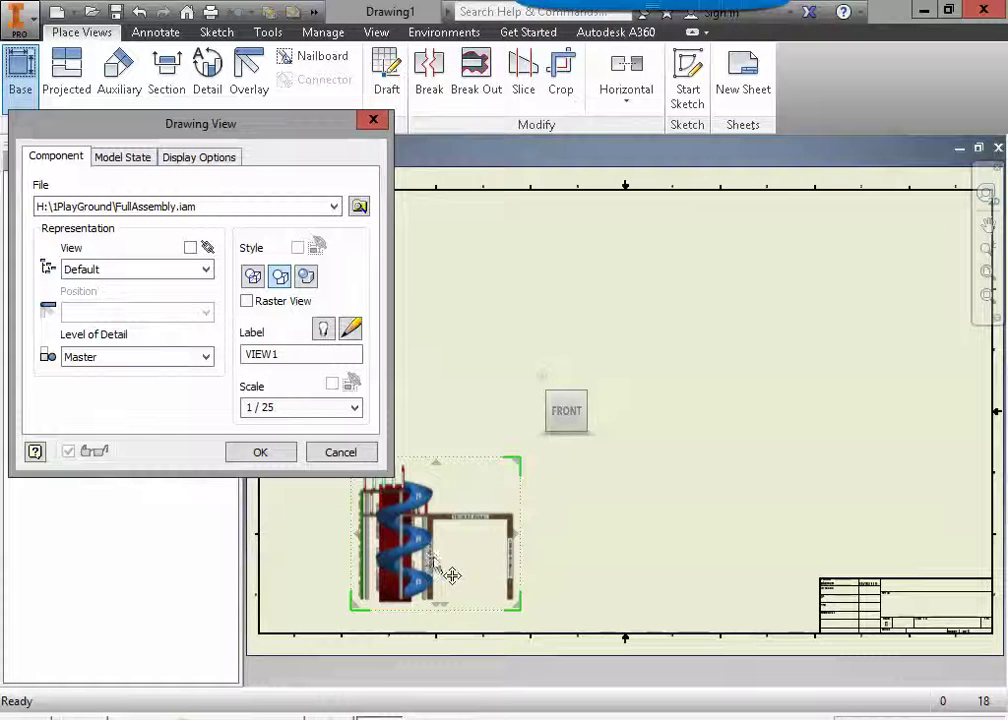
mouse_move(560, 420)
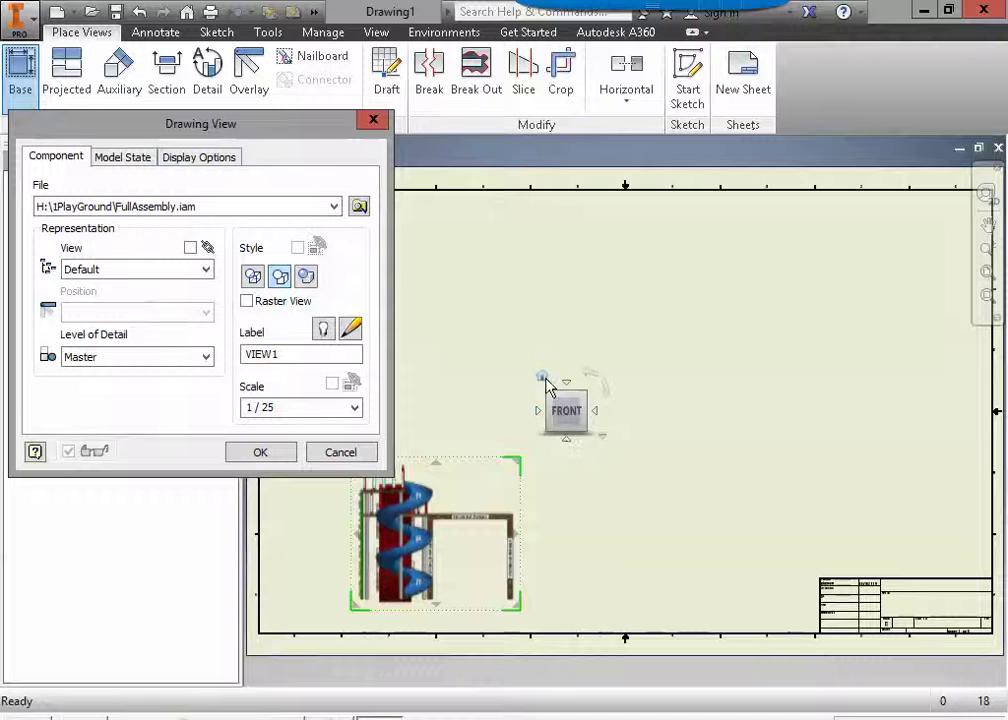
left_click(543, 378)
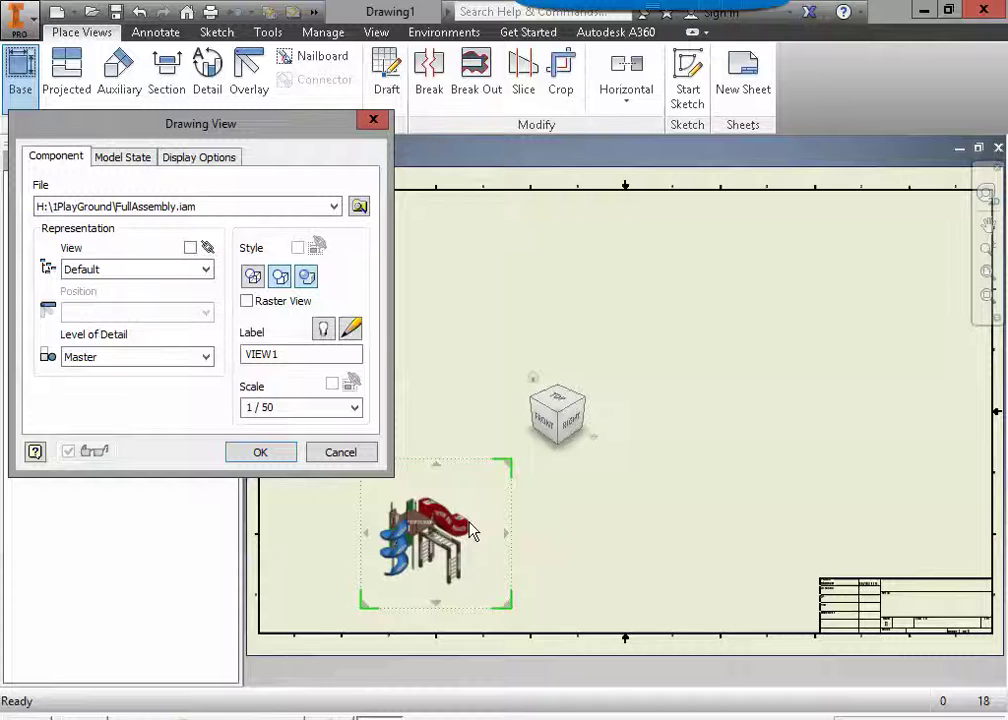
left_click(293, 412)
left_click(295, 408)
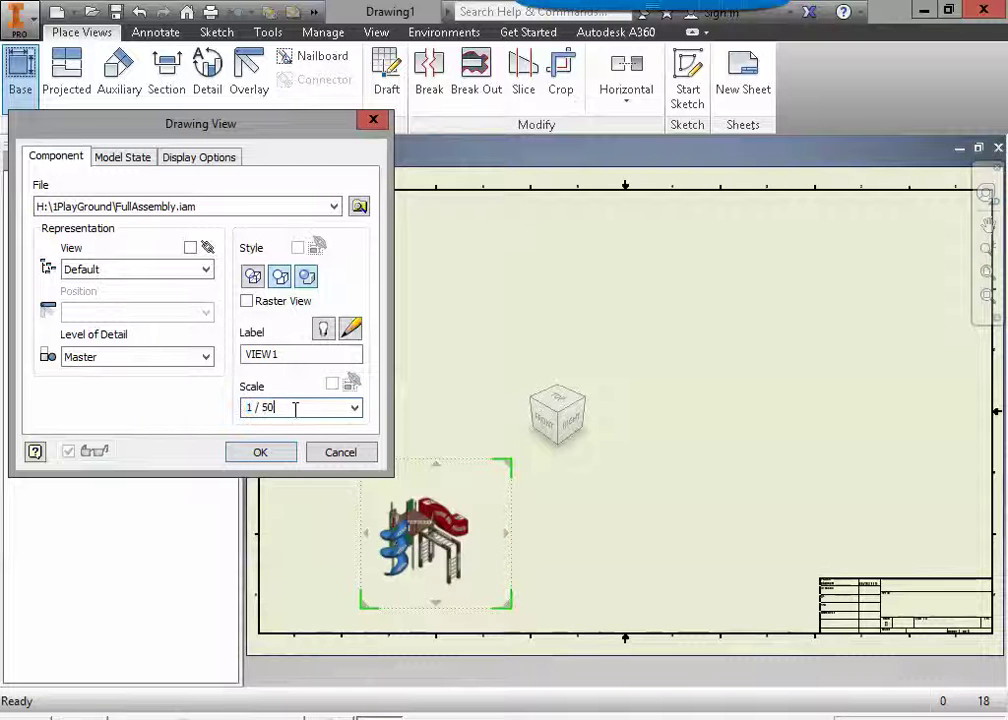
double_click(268, 408)
type("15")
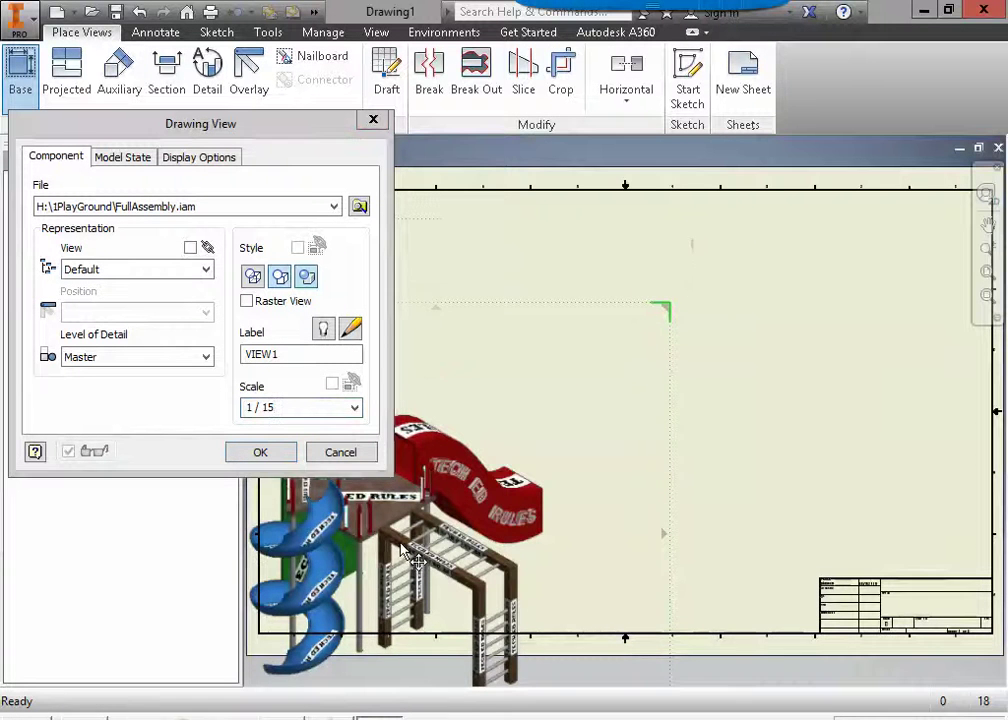
left_click_drag(403, 530, 430, 415)
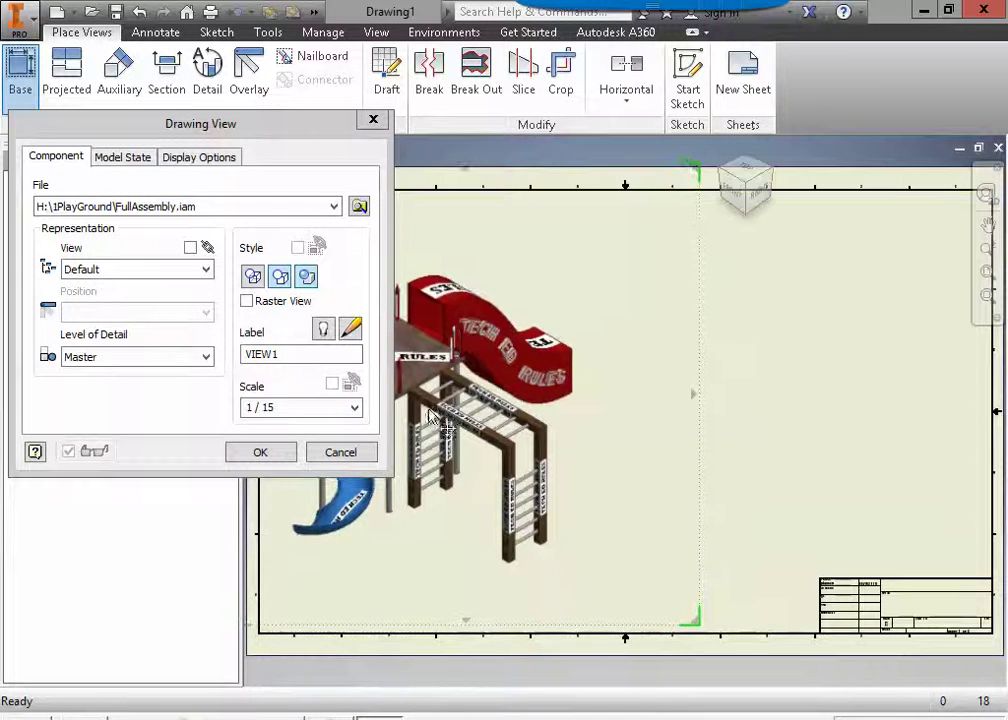
left_click(266, 457)
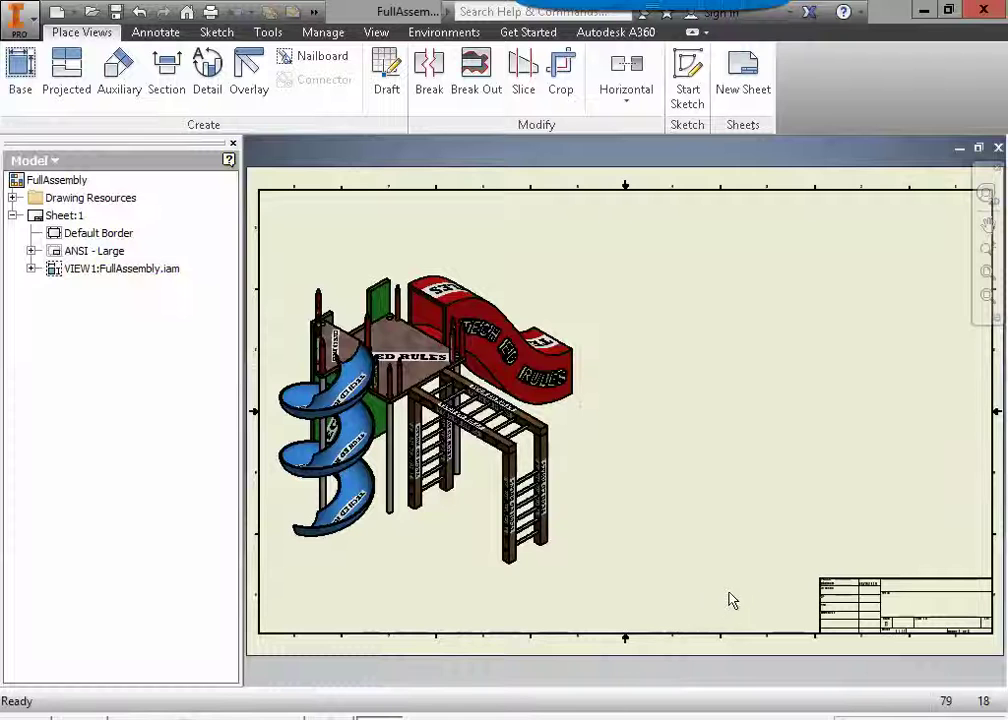
Step: Start a second FullAssembly.iam base view, oriented isometric toward the back-left side
left_click(22, 78)
left_click(362, 209)
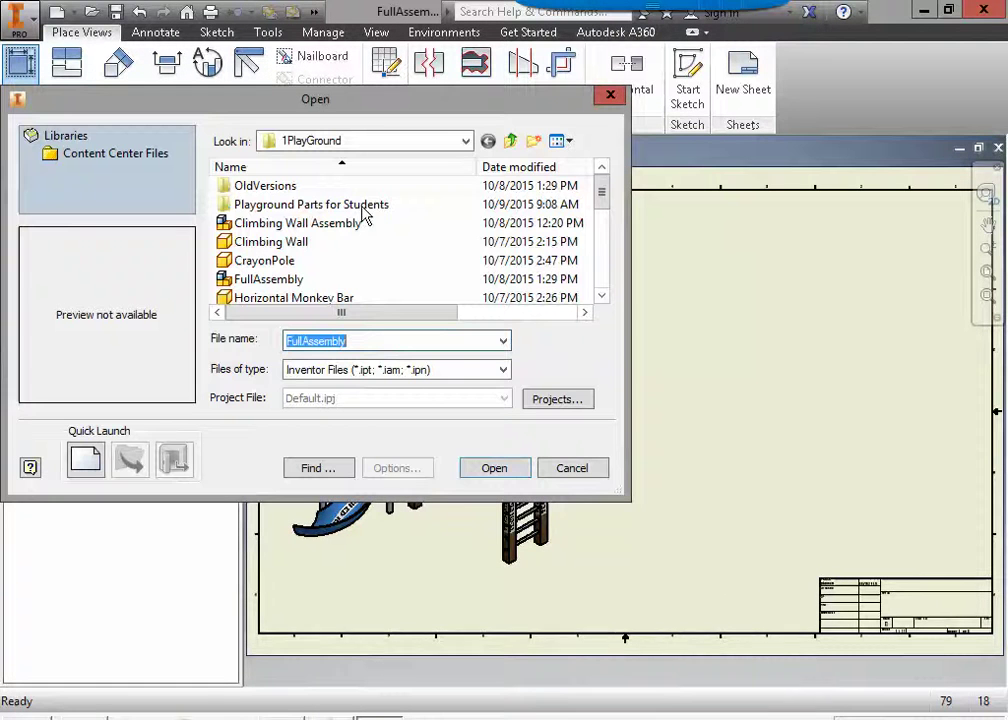
left_click(289, 283)
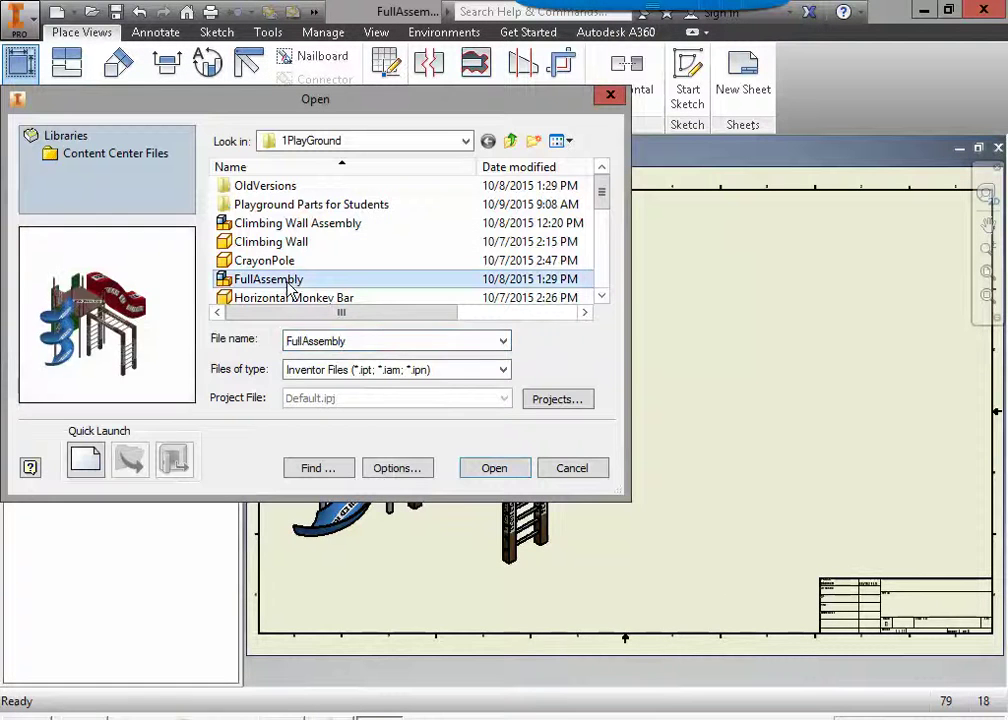
left_click(496, 470)
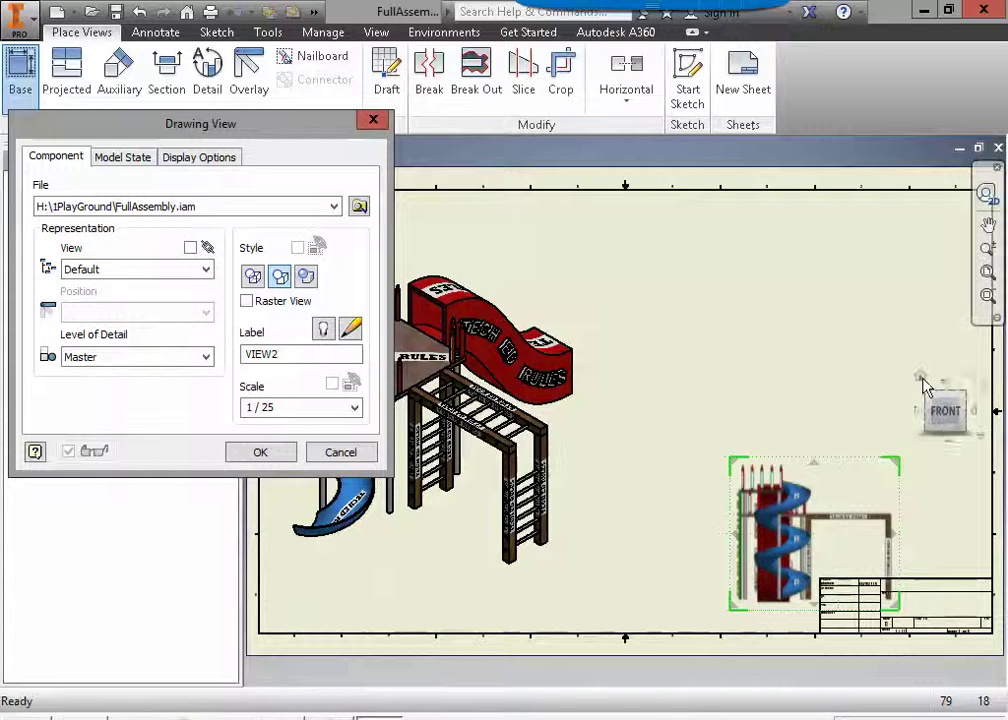
left_click(918, 378)
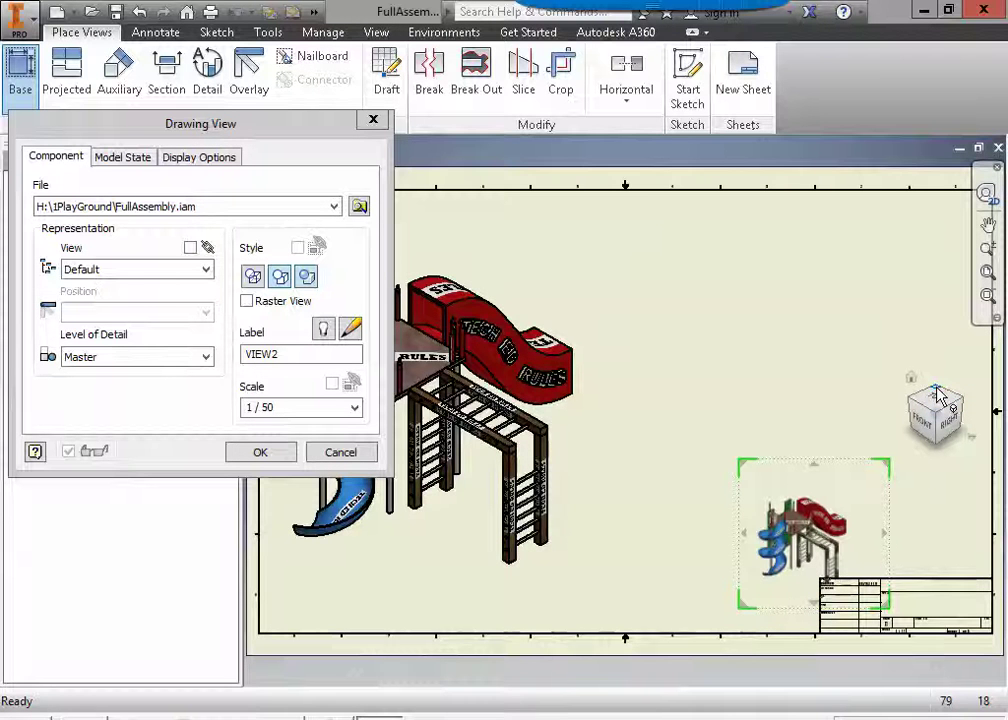
left_click_drag(937, 397, 937, 400)
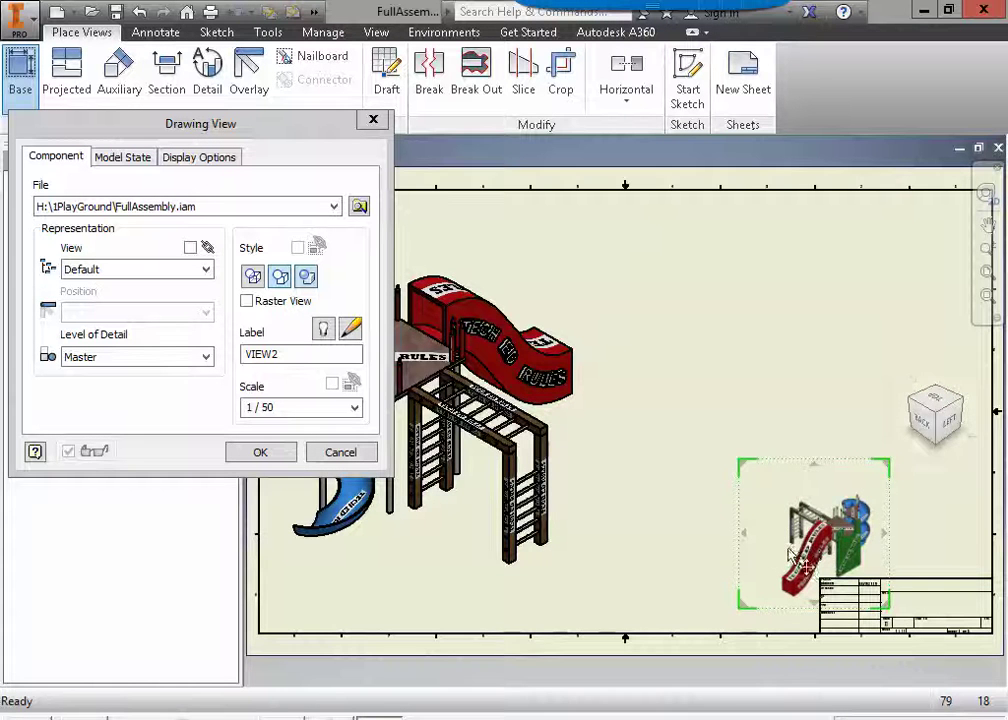
Step: Set the second view's scale to 1/15 and place it on the sheet's right side
left_click_drag(845, 543, 859, 369)
left_click(284, 407)
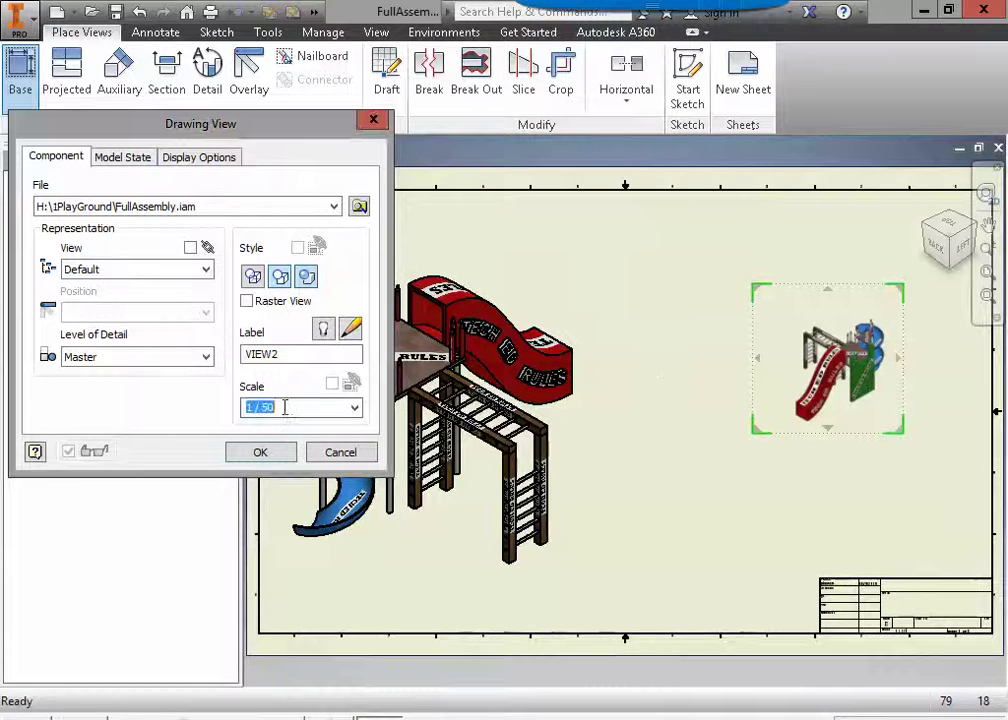
key("BackSpace")
key("BackSpace")
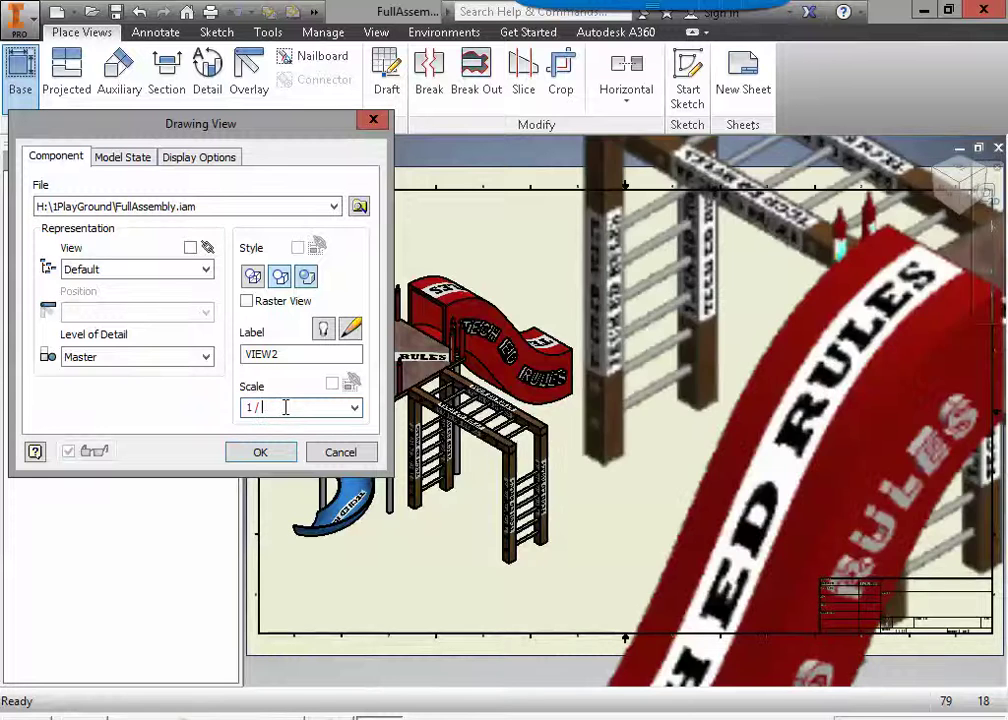
type("15")
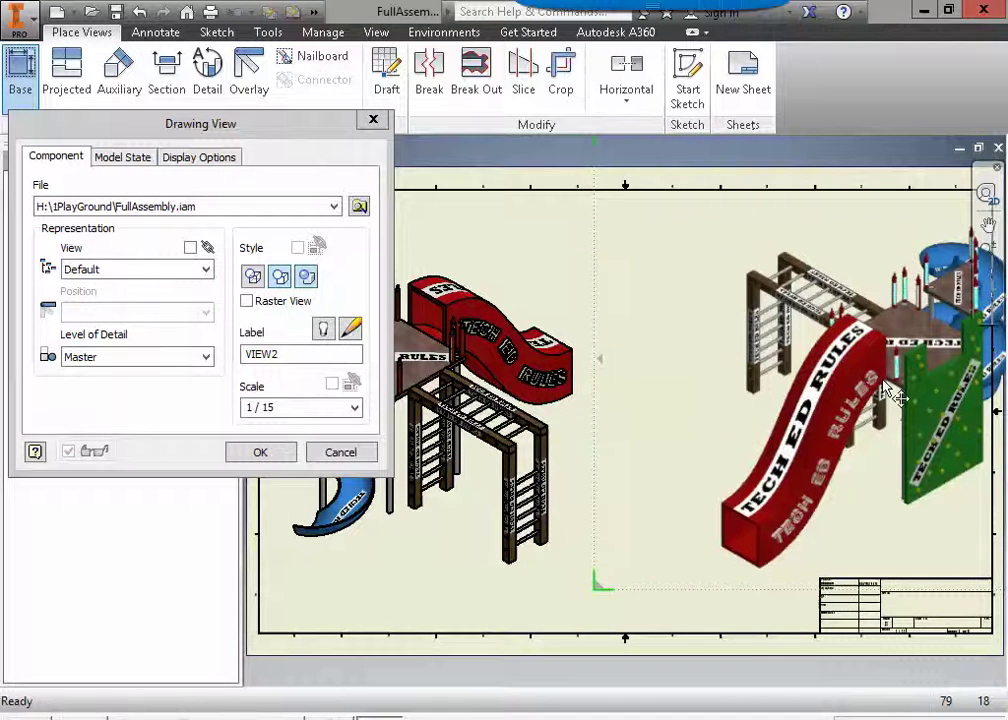
left_click_drag(830, 400, 862, 392)
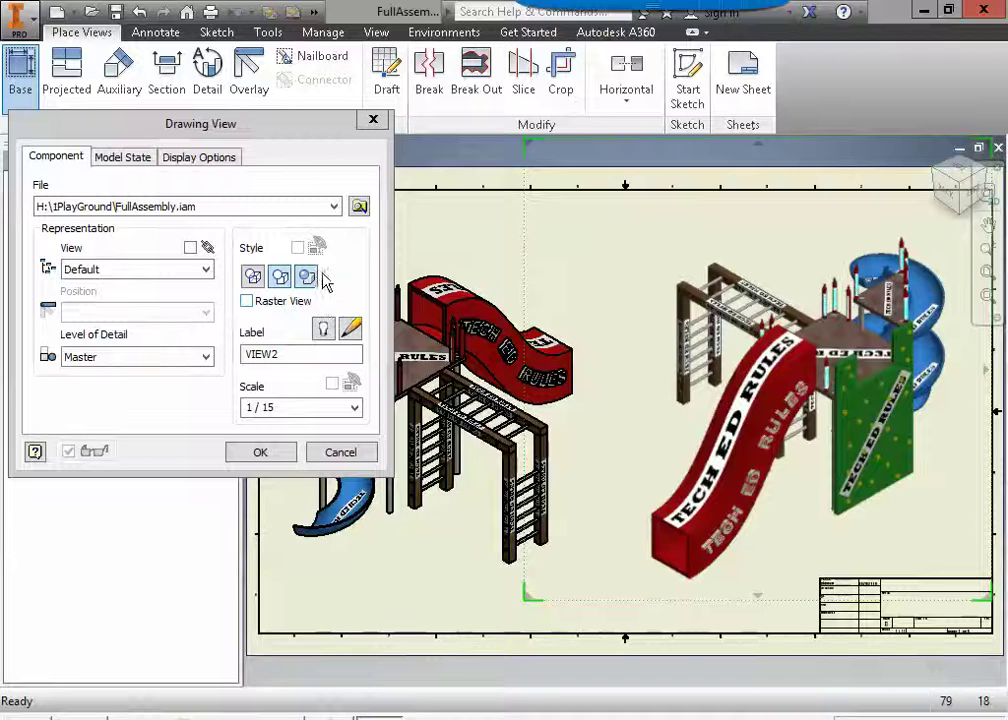
left_click(259, 453)
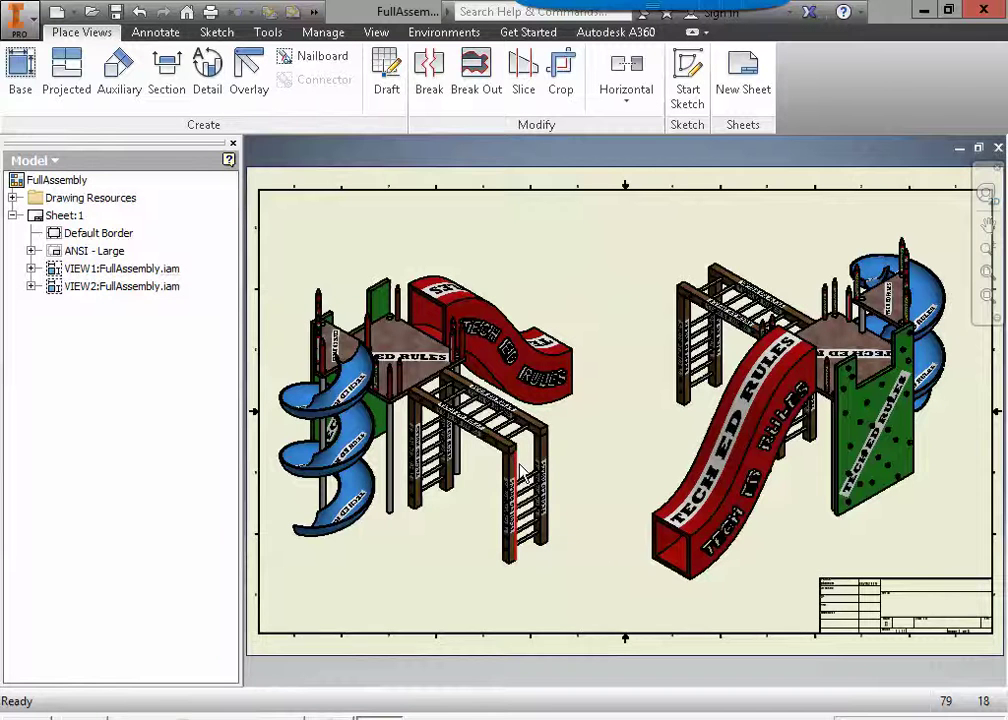
Step: Place a shaded isometric view of Main Platform.ipt near the sheet's top centre
left_click(19, 90)
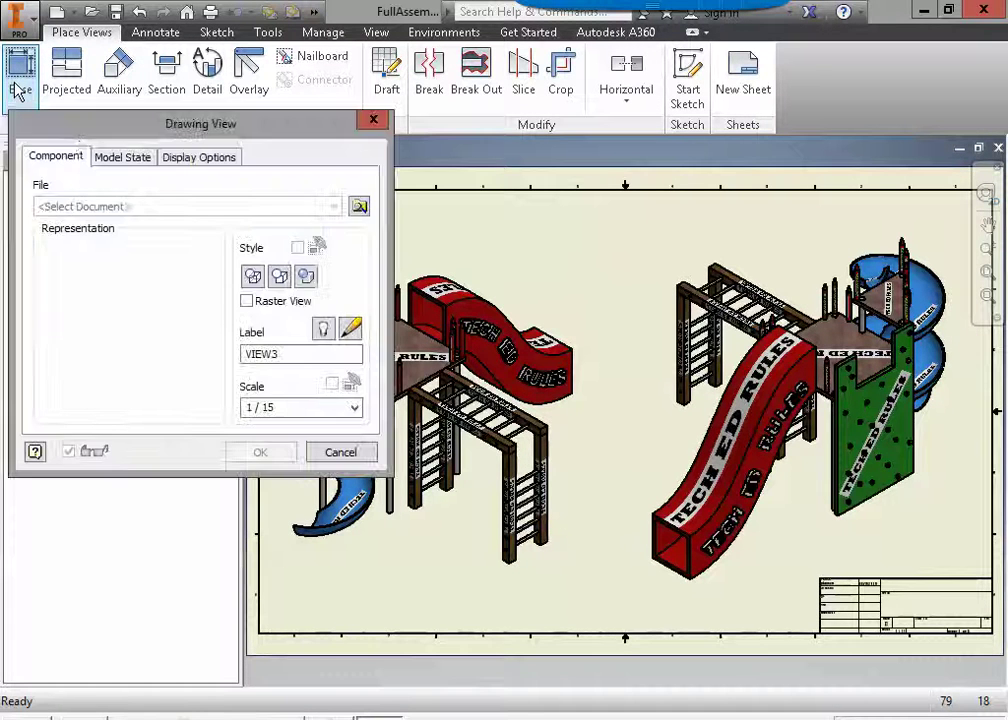
left_click(360, 208)
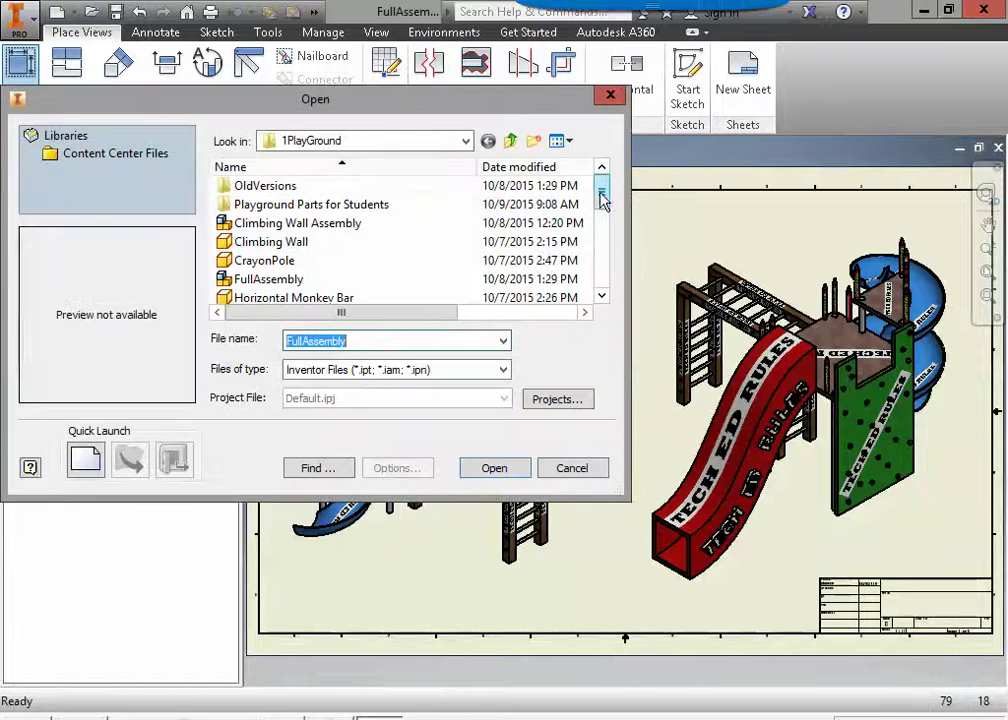
left_click_drag(500, 110, 449, 88)
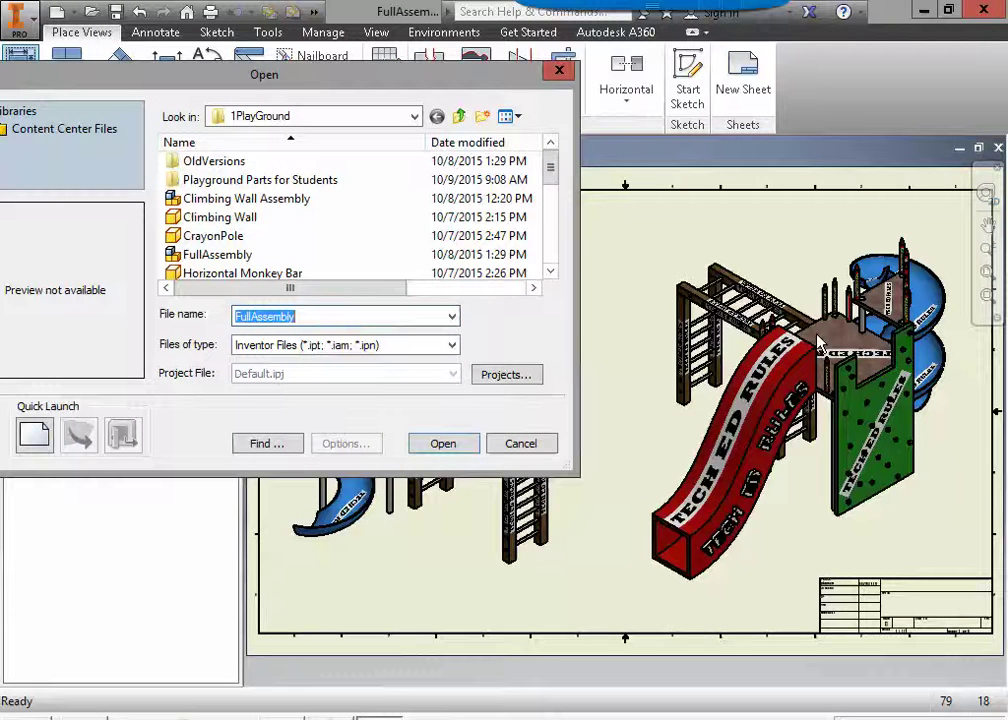
left_click_drag(556, 173, 562, 218)
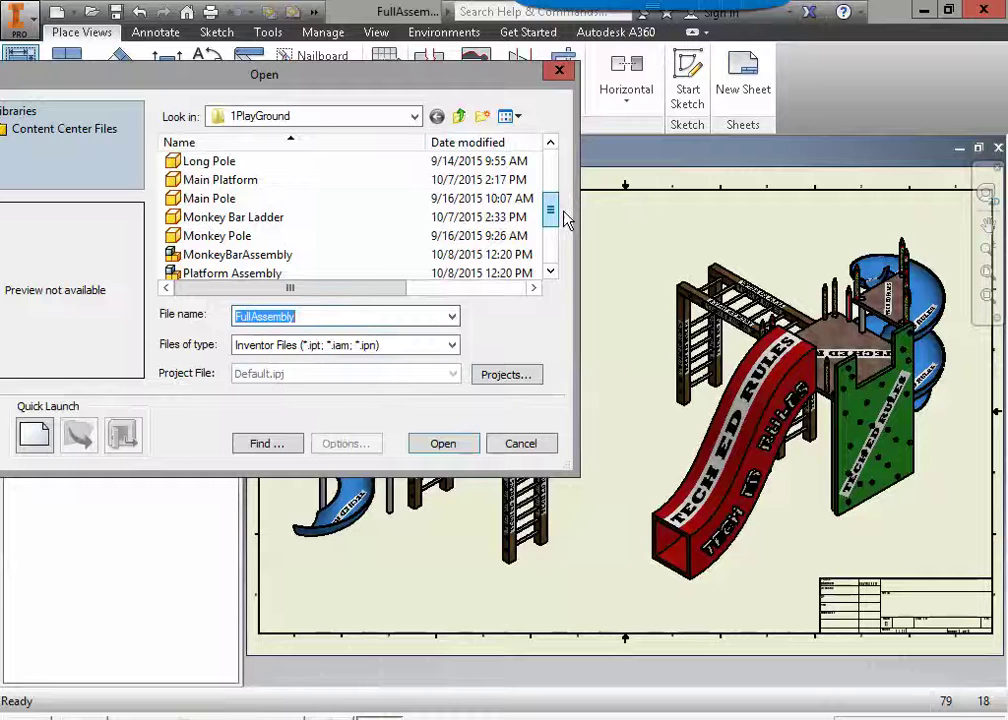
left_click(222, 199)
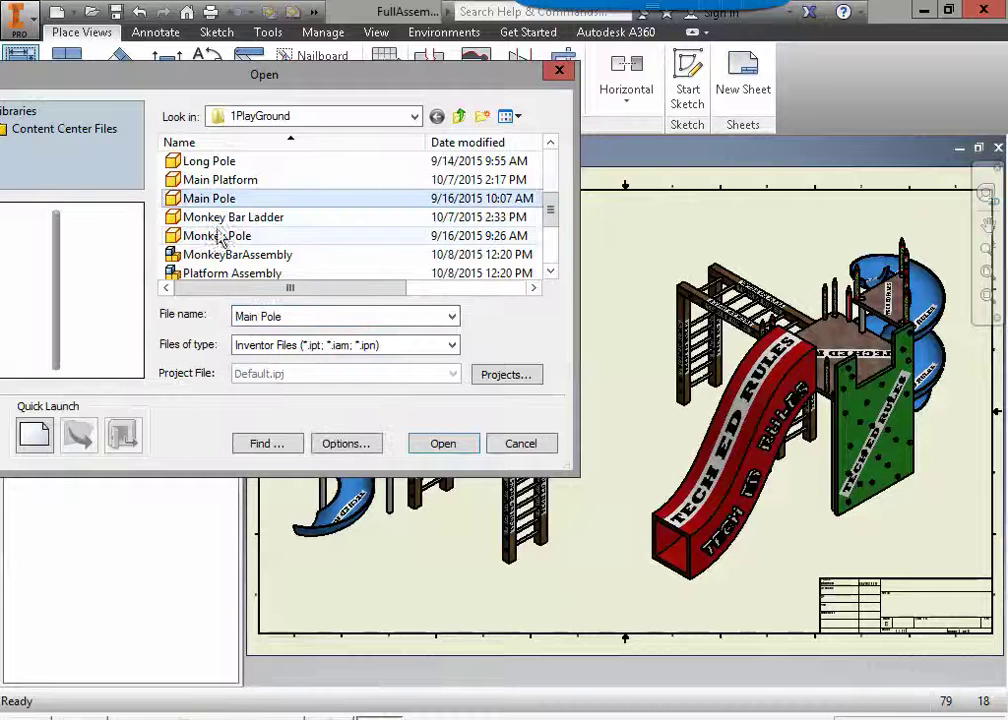
left_click(218, 180)
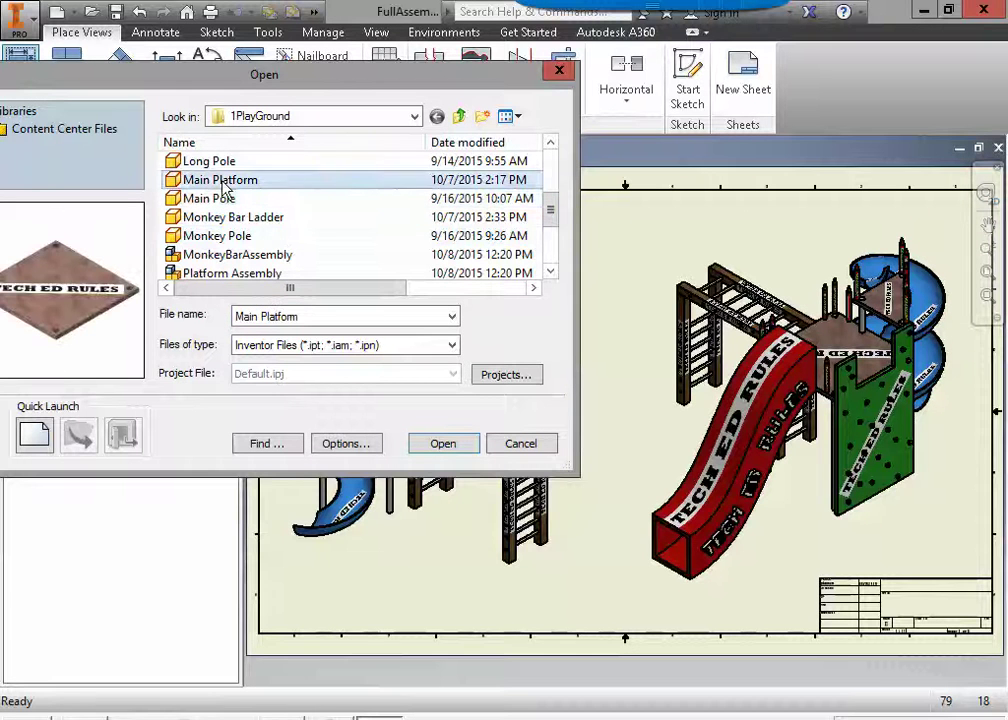
left_click(457, 449)
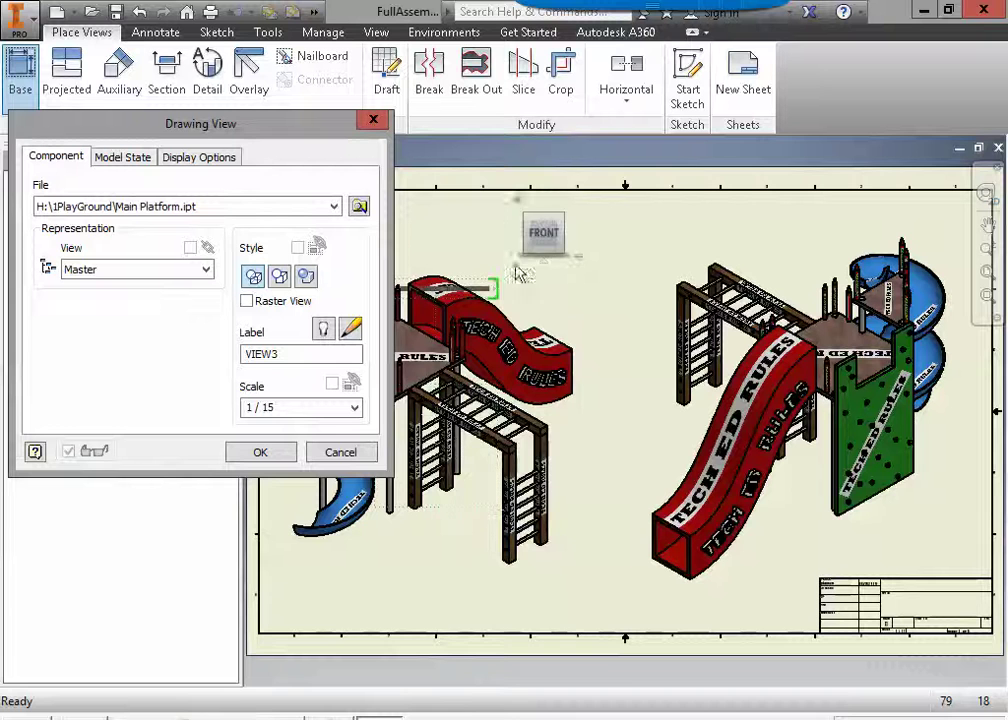
left_click(519, 203)
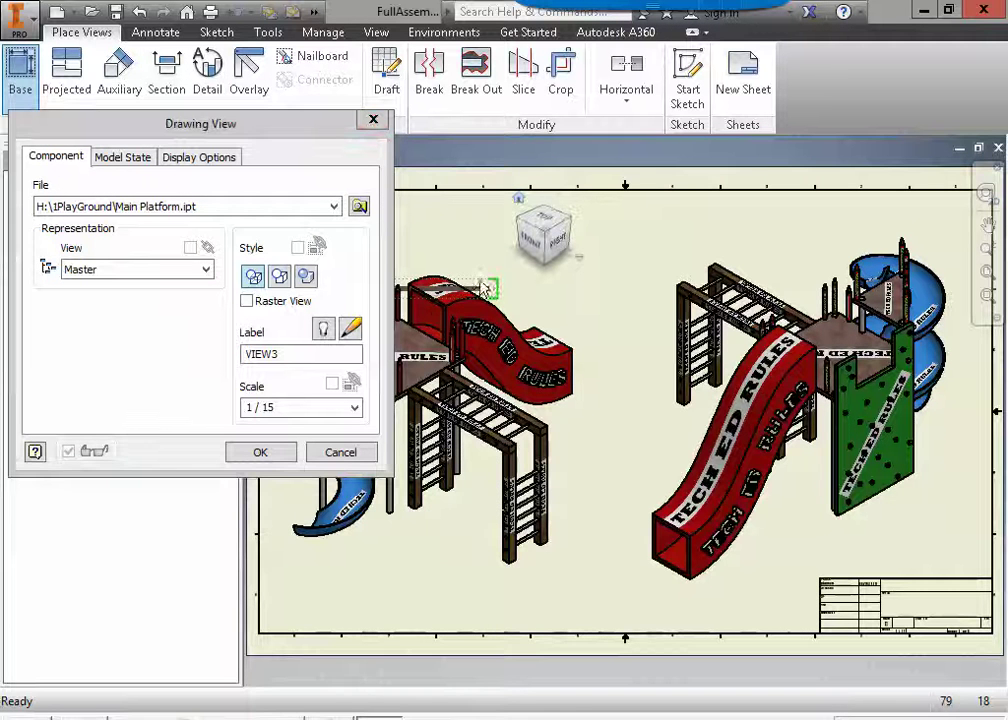
left_click(308, 280)
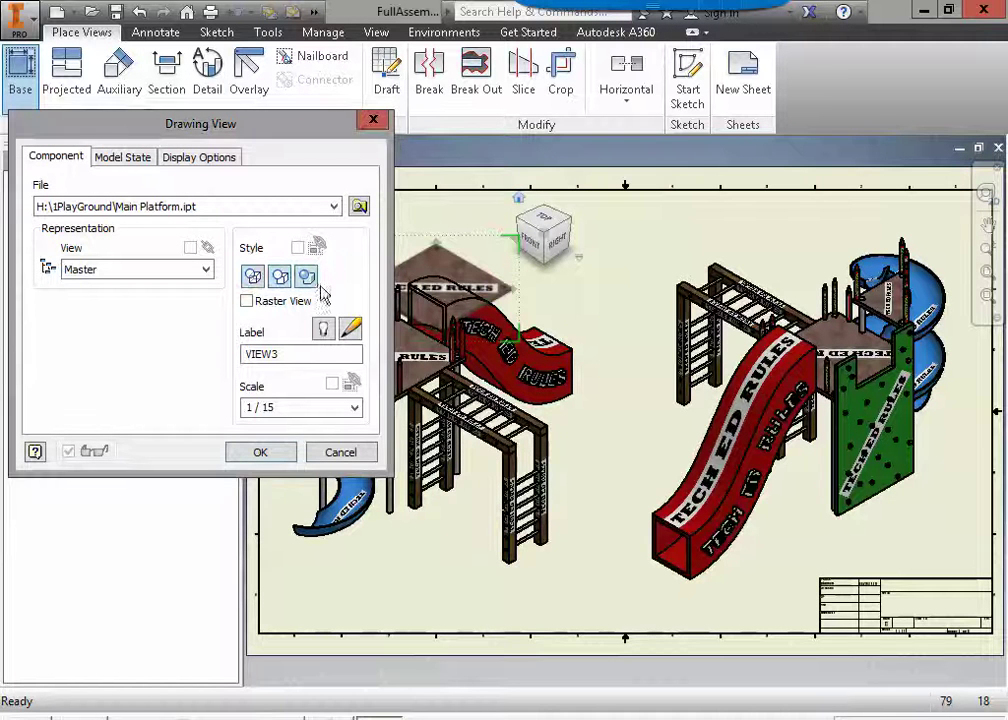
mouse_move(458, 272)
left_mouse_down()
mouse_move(515, 240)
mouse_move(612, 245)
left_mouse_up()
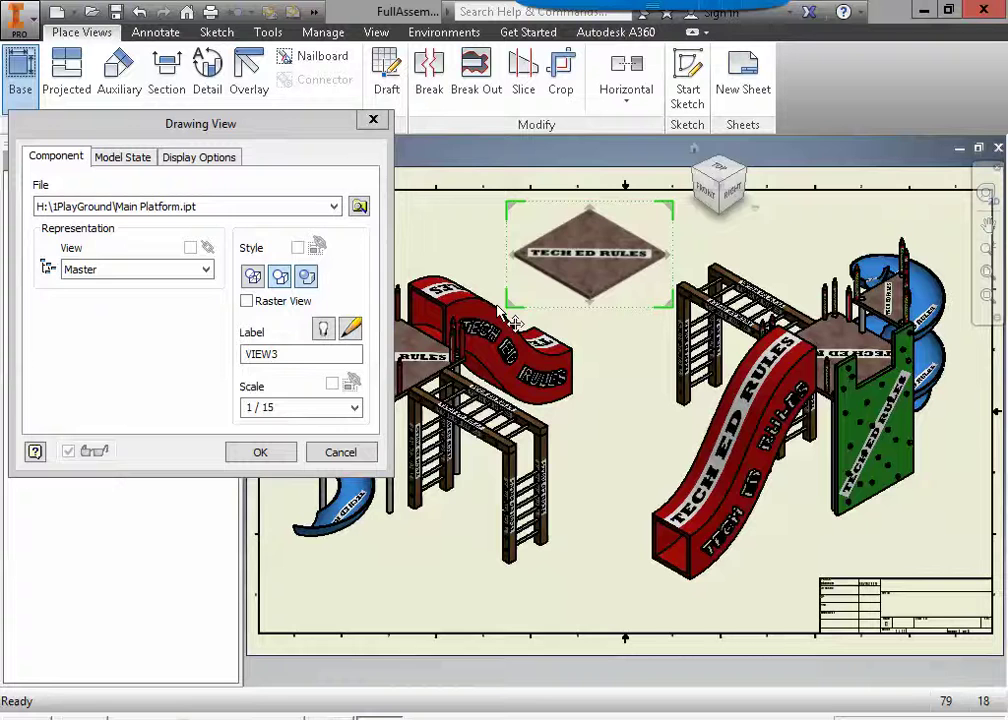
left_click(260, 452)
Step: Place a shaded view of Spiral Slide.ipt at the centre of the sheet
left_click(20, 68)
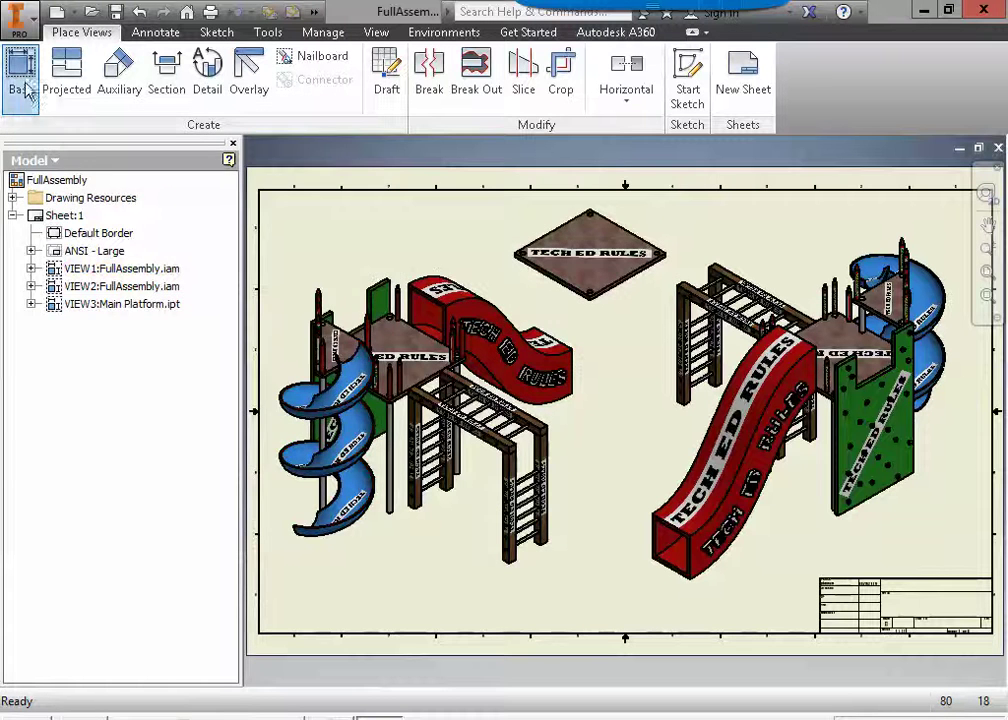
left_click(359, 206)
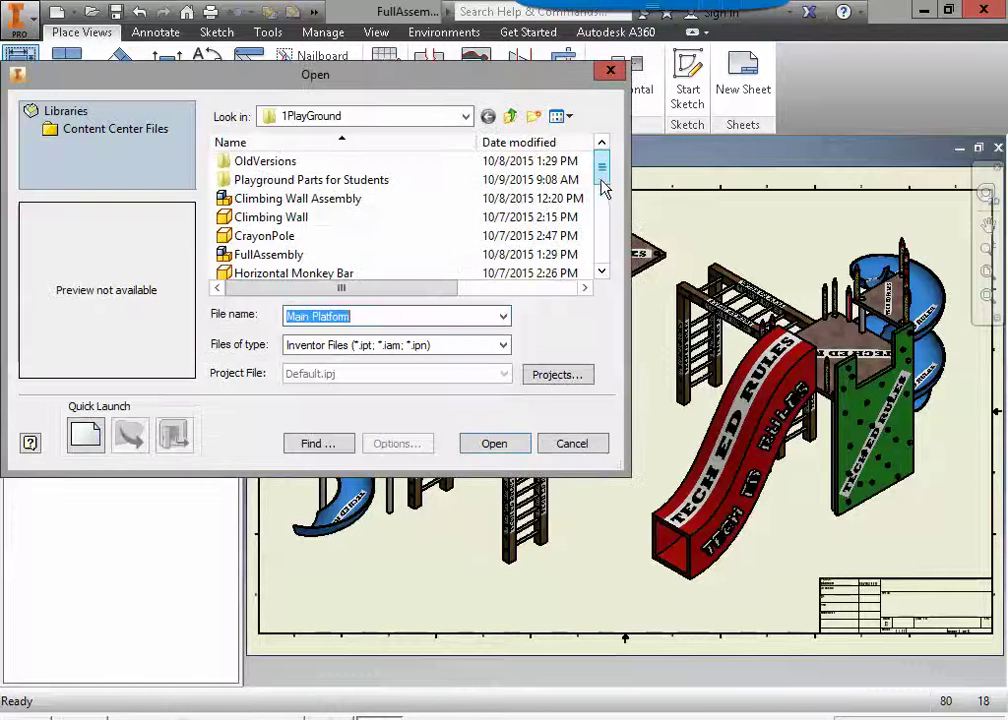
left_click_drag(603, 185, 612, 247)
left_click(262, 217)
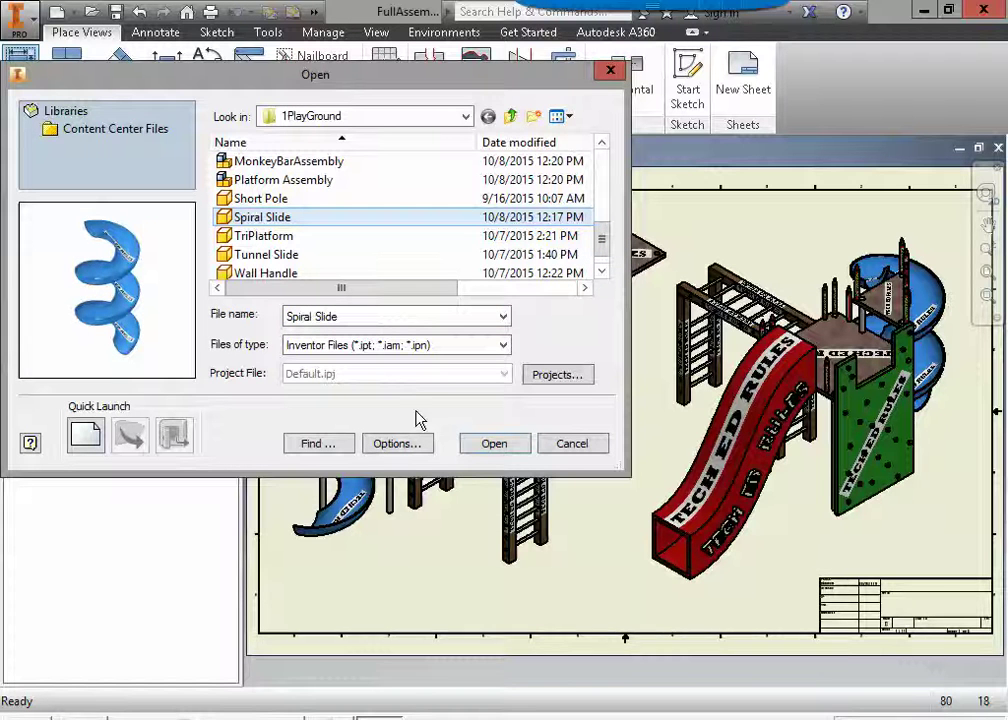
left_click(508, 448)
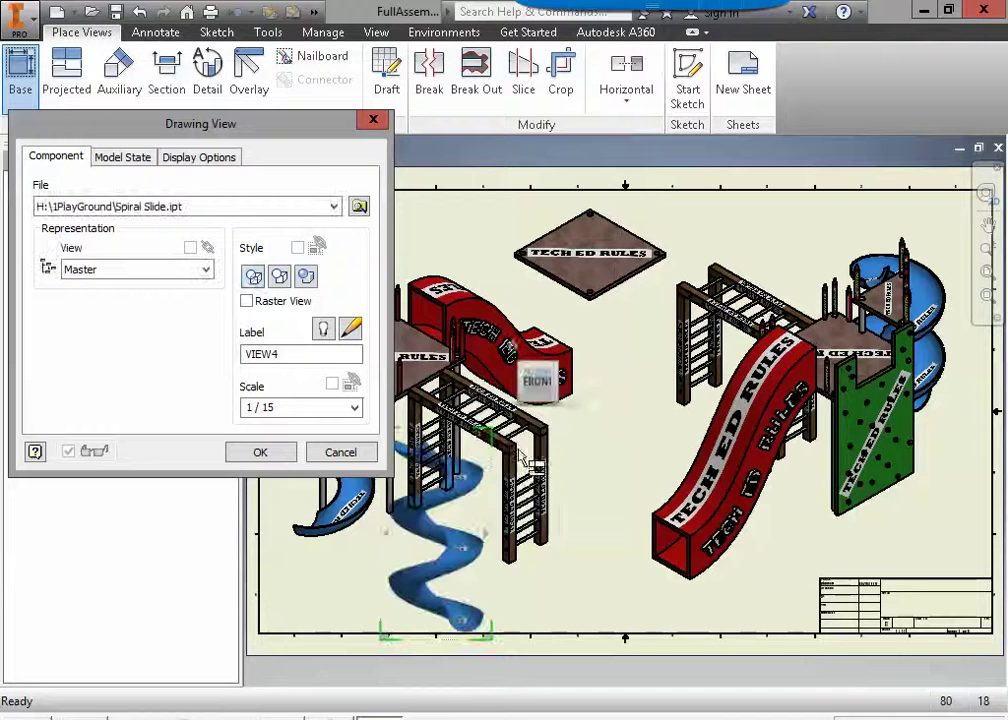
left_click(307, 277)
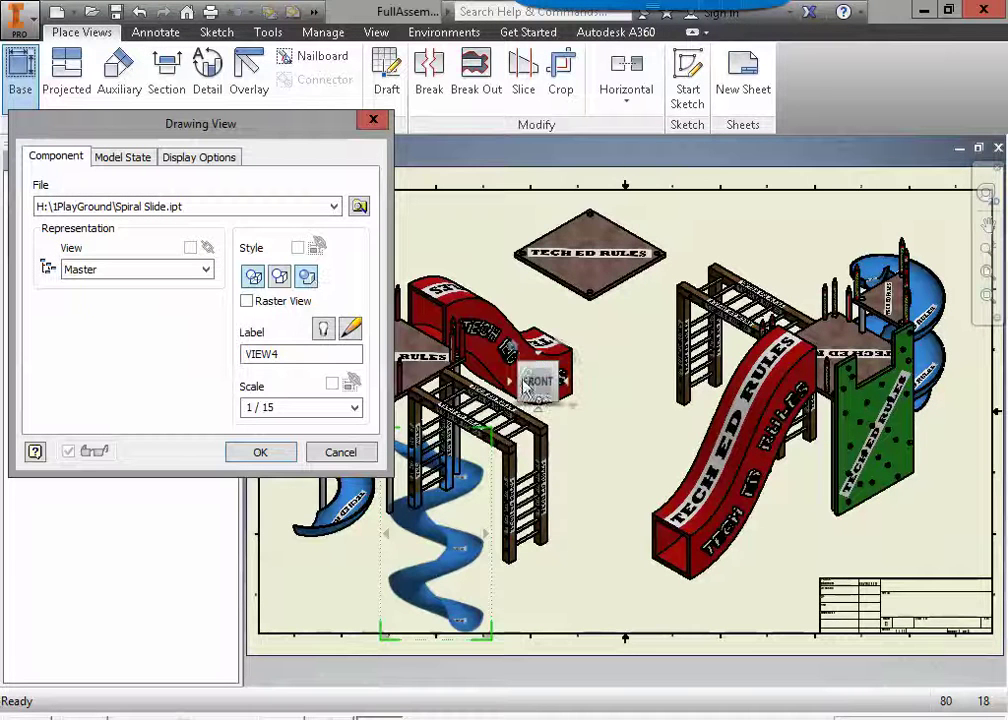
left_click_drag(473, 548, 632, 528)
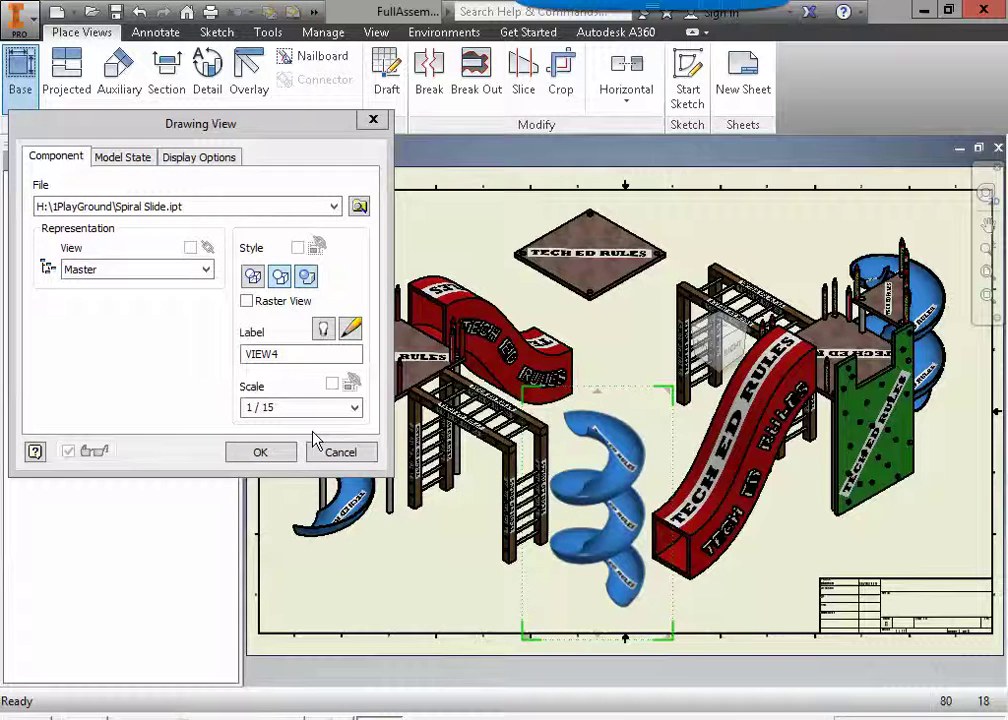
left_click(260, 452)
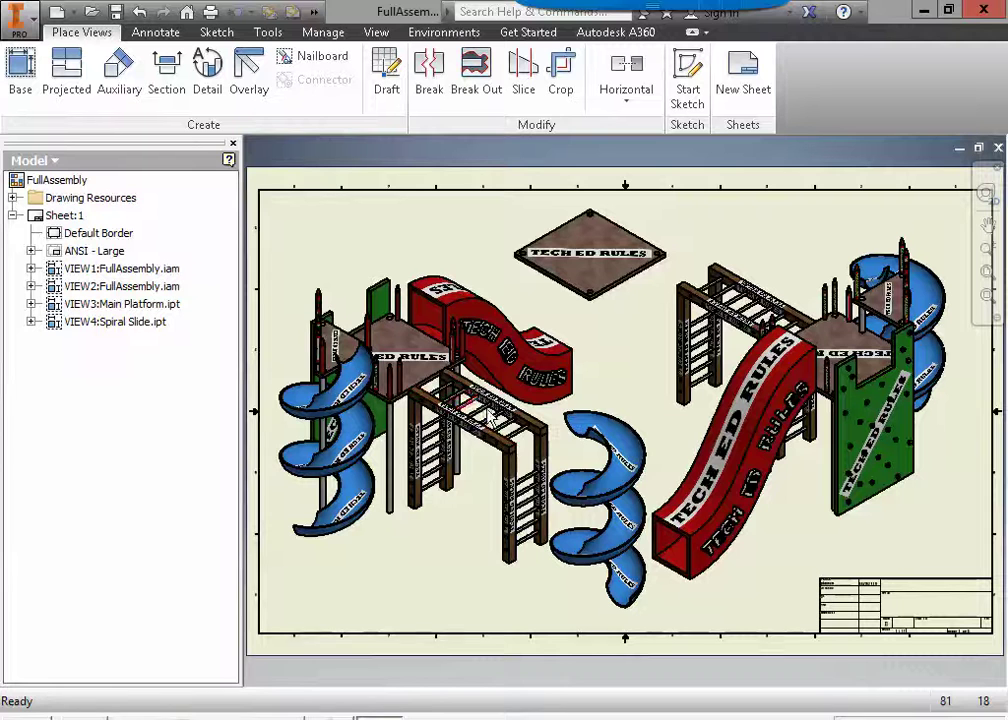
Step: Delete VIEW4 (Spiral Slide) and VIEW3 (Main Platform), confirming each deletion
left_click(685, 451)
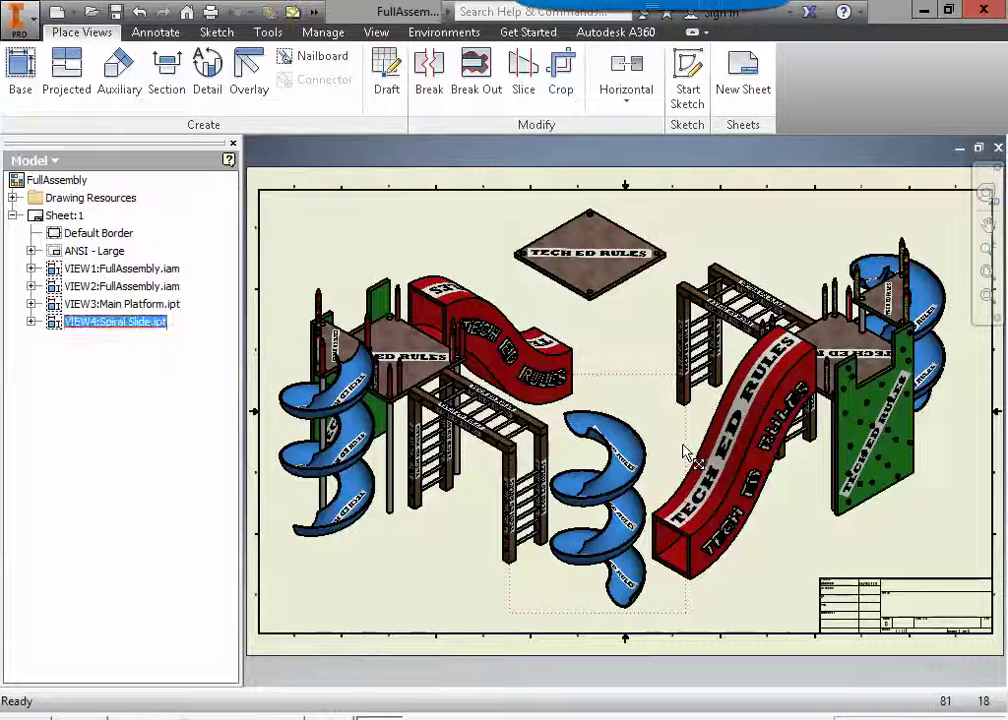
key("Delete")
left_click(597, 412)
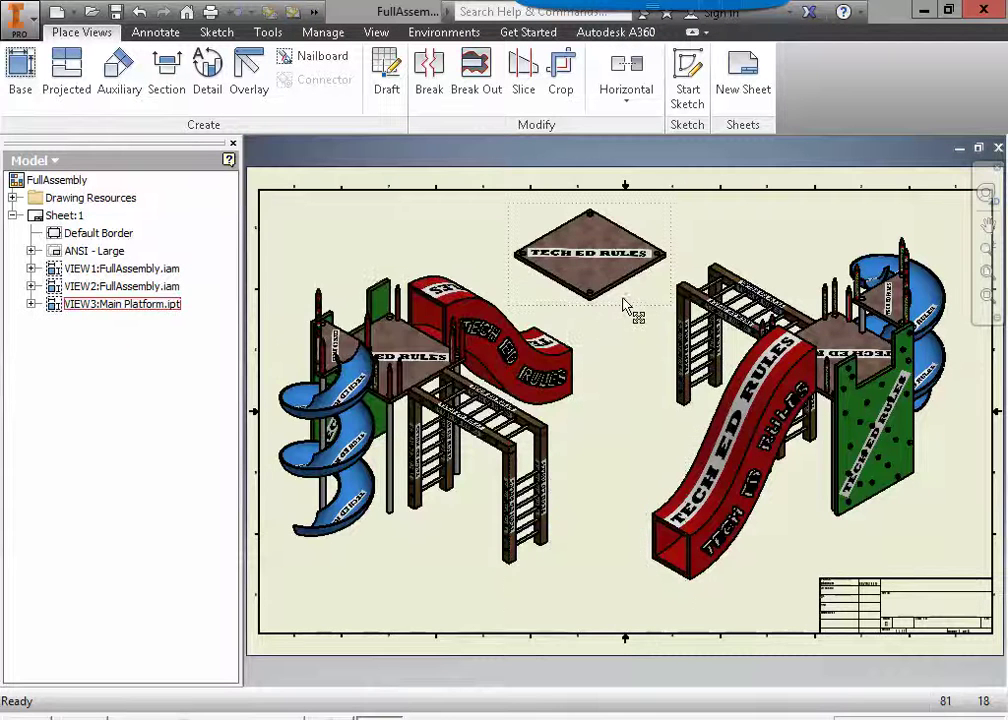
left_click(632, 310)
key("Delete")
left_click(608, 410)
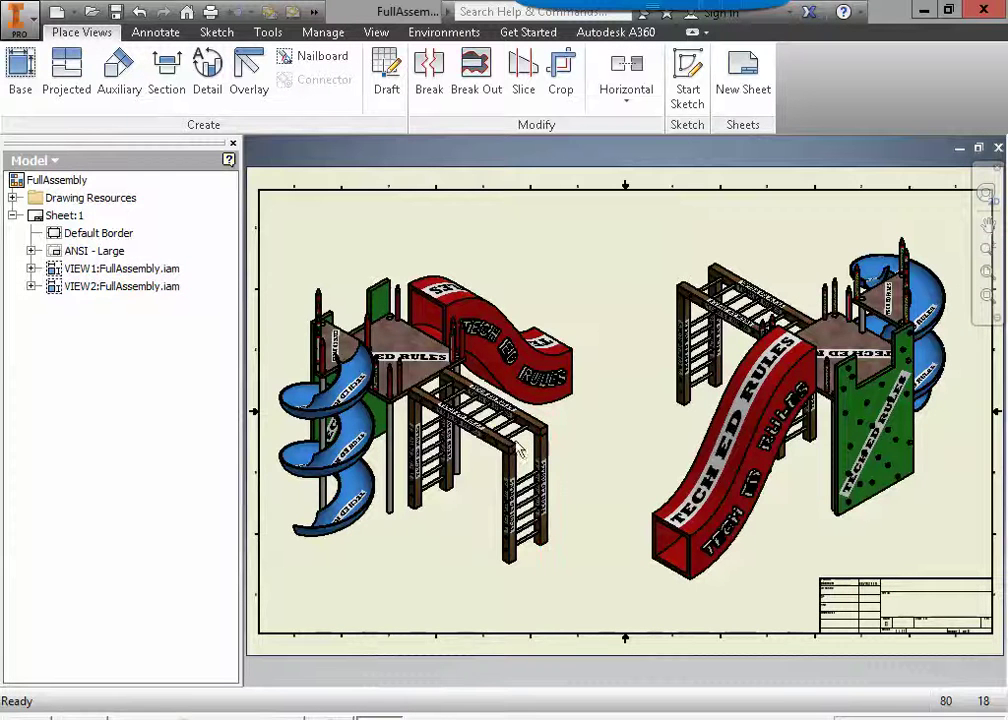
Step: Save the drawing as FullAssembly.idw on the staff network share
left_click(26, 14)
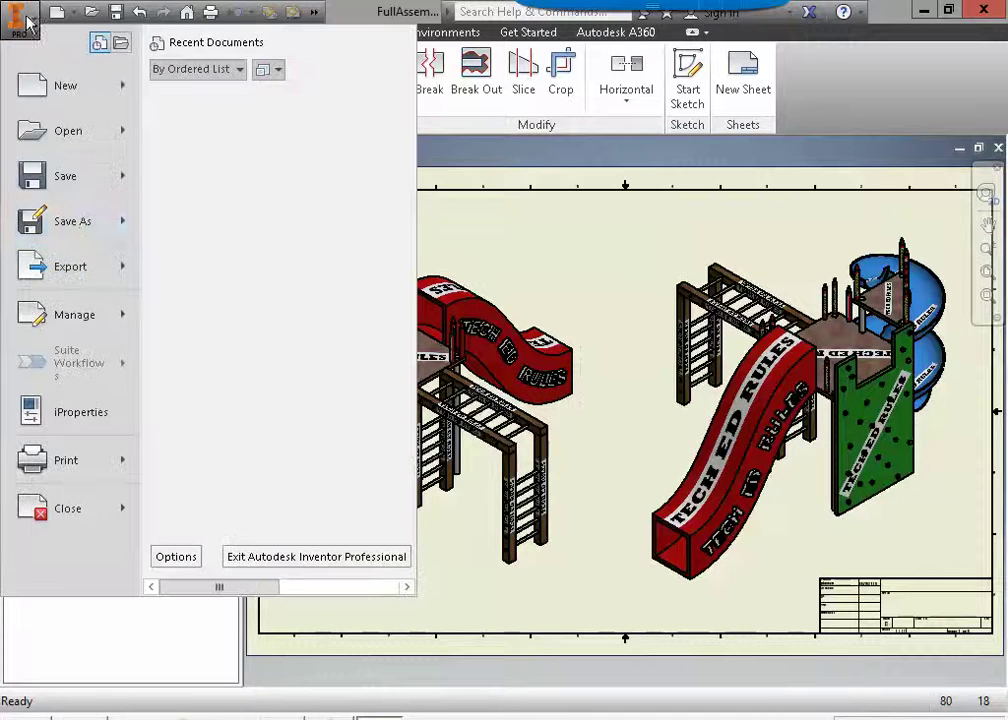
left_click(60, 221)
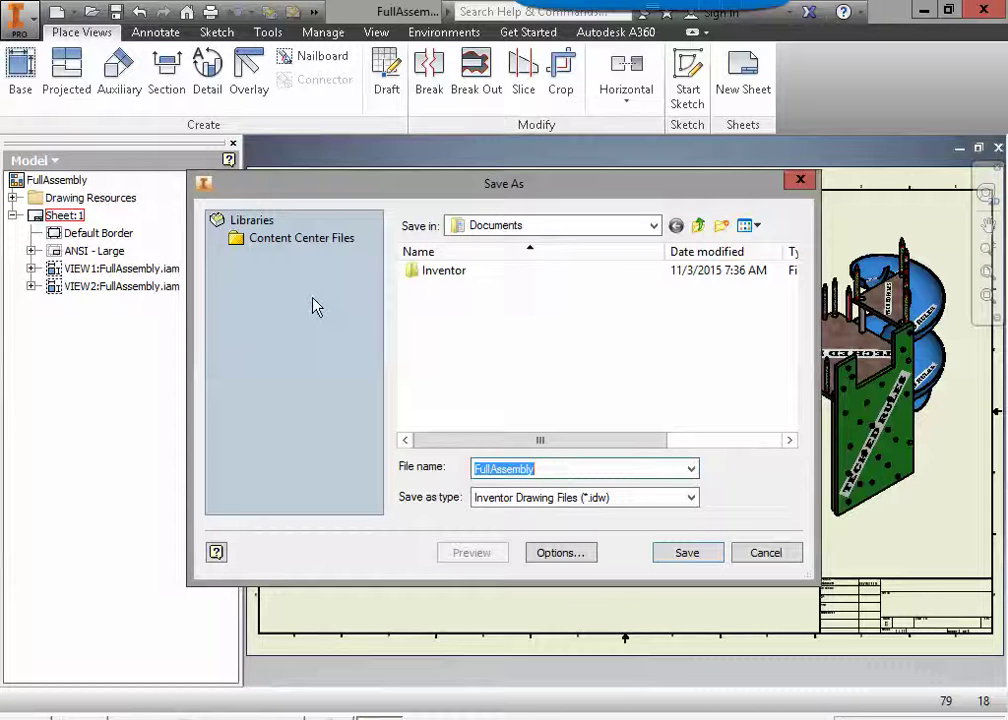
left_click(653, 226)
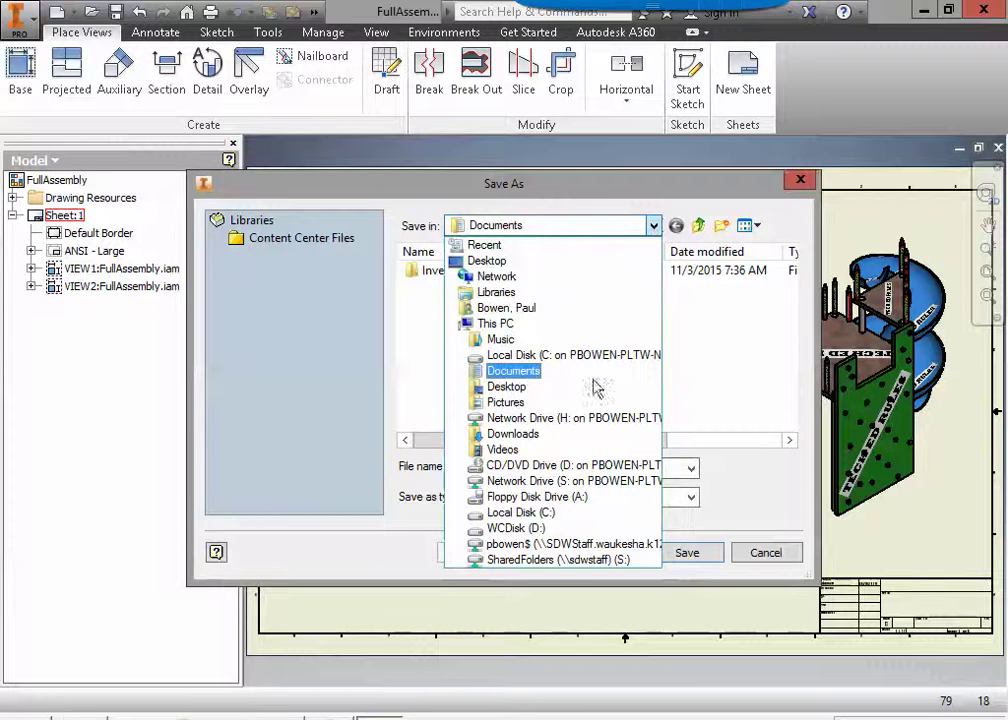
left_click(525, 543)
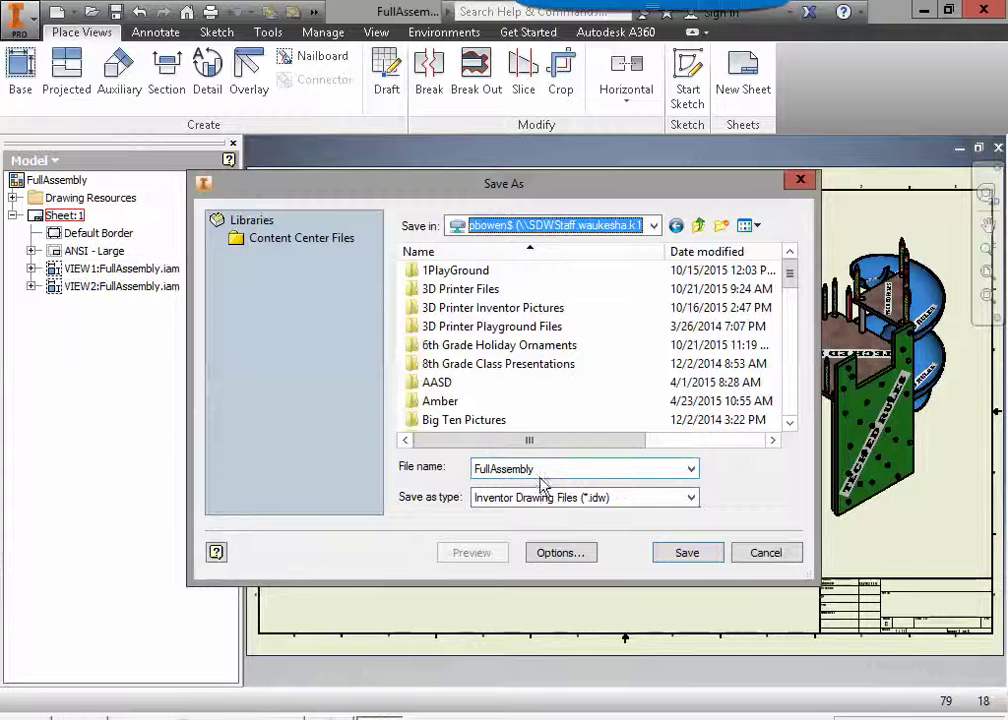
left_click(687, 553)
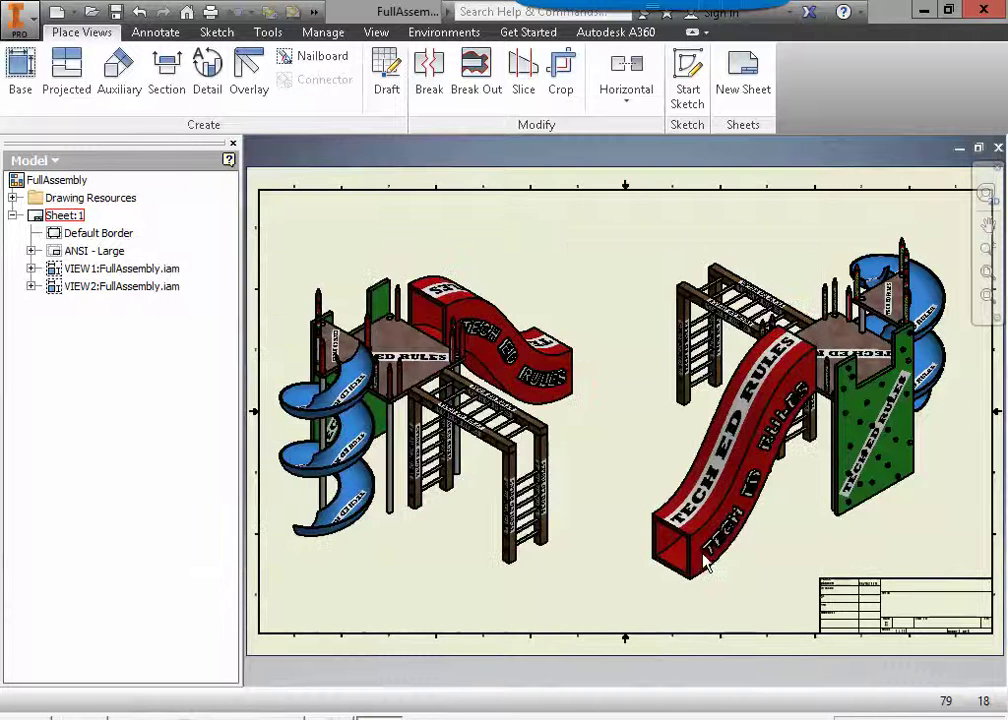
Step: Export the drawing as FullAssembly.pdf via Export > PDF, dismissing the open-with prompt
left_click(592, 403)
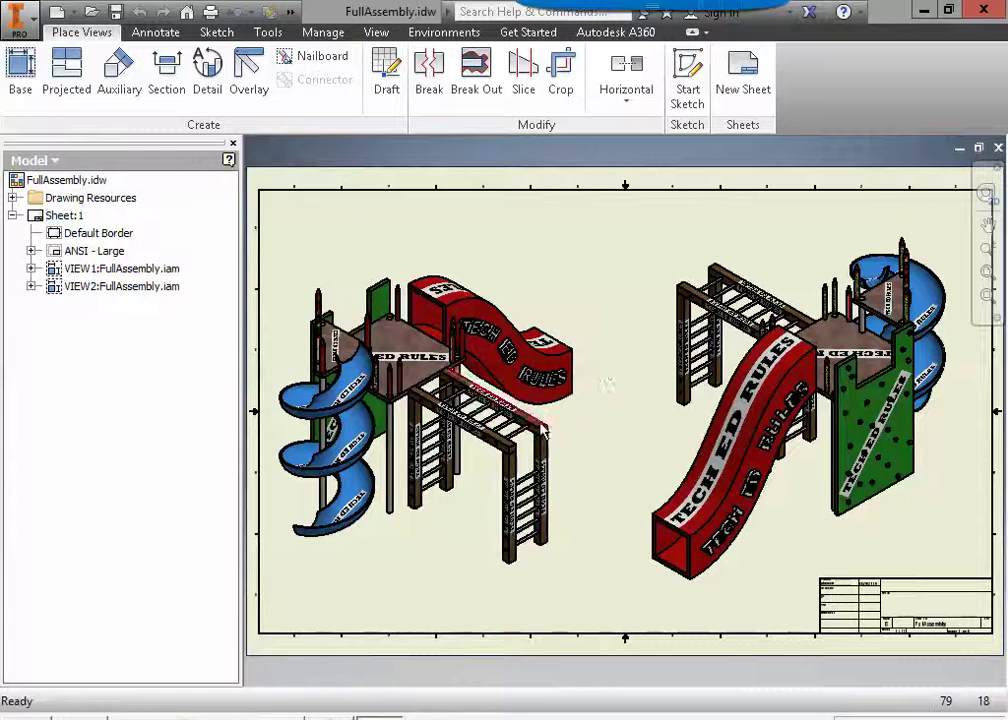
left_click(24, 18)
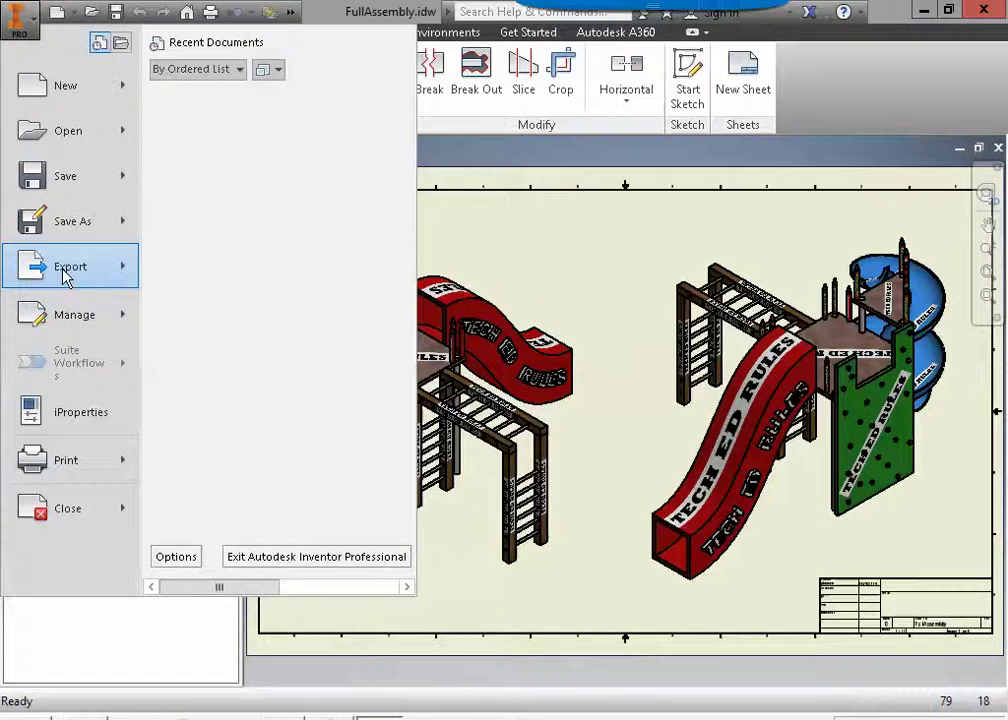
mouse_move(65, 274)
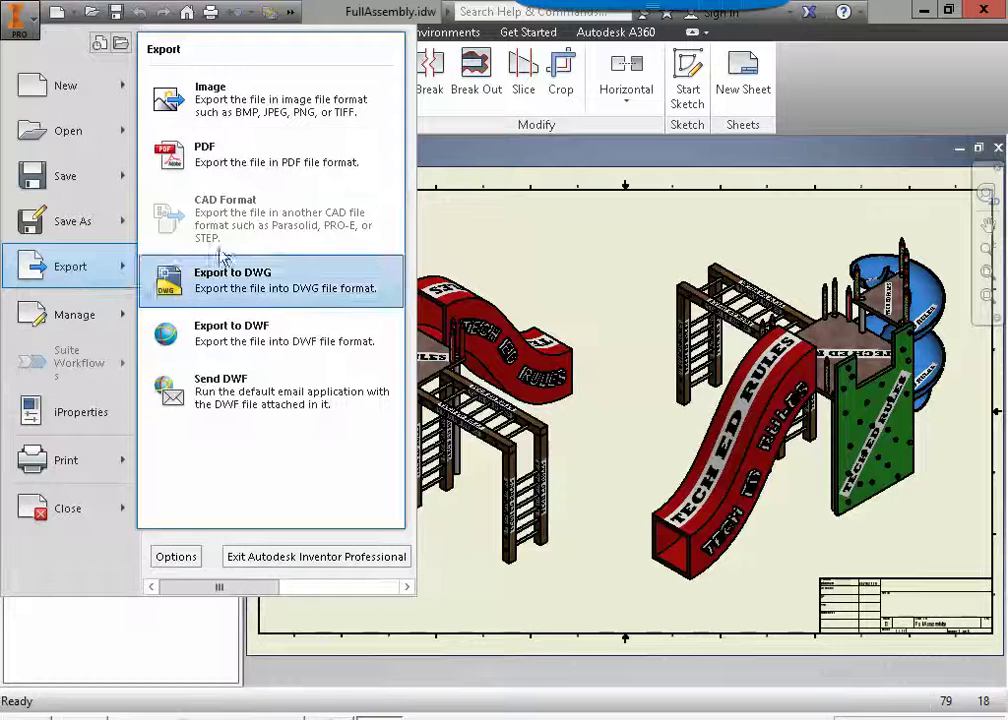
left_click(262, 168)
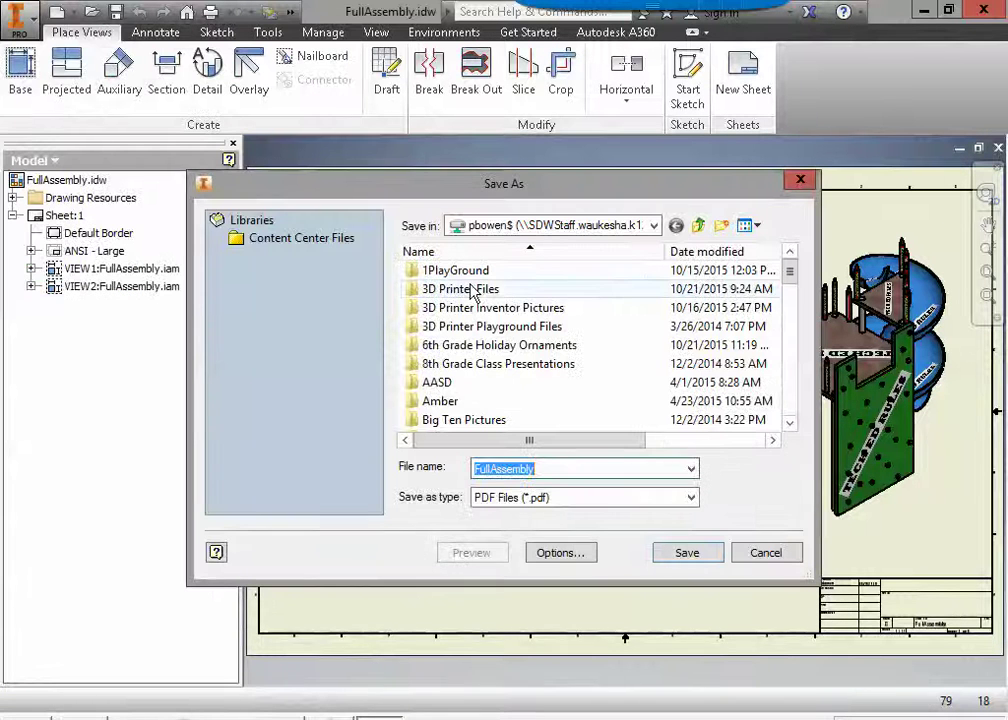
left_click(686, 553)
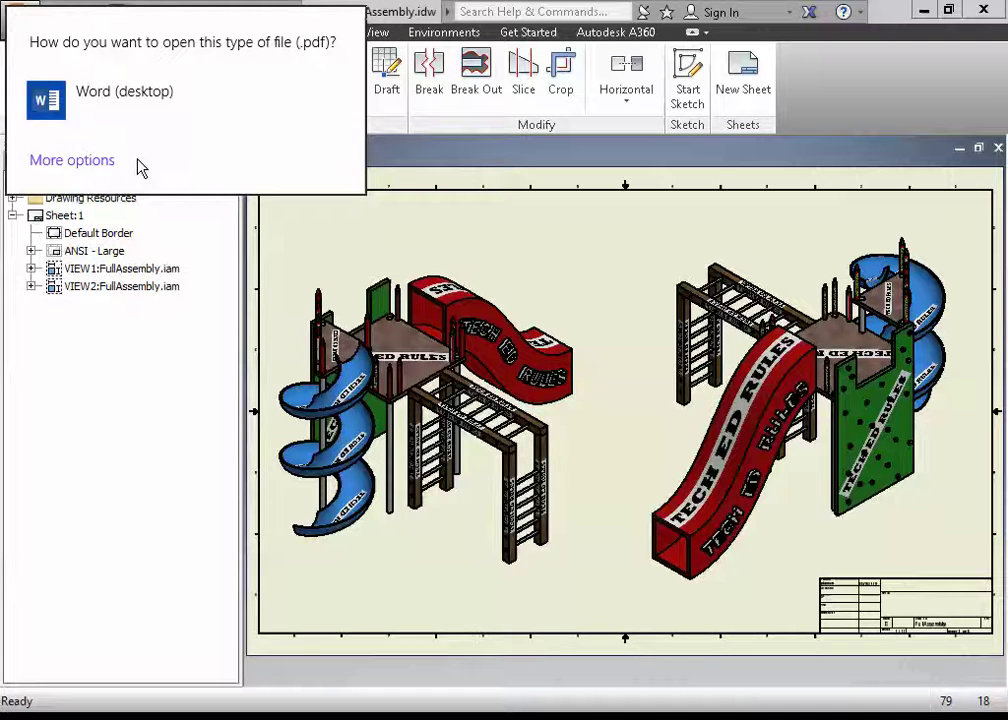
left_click(585, 258)
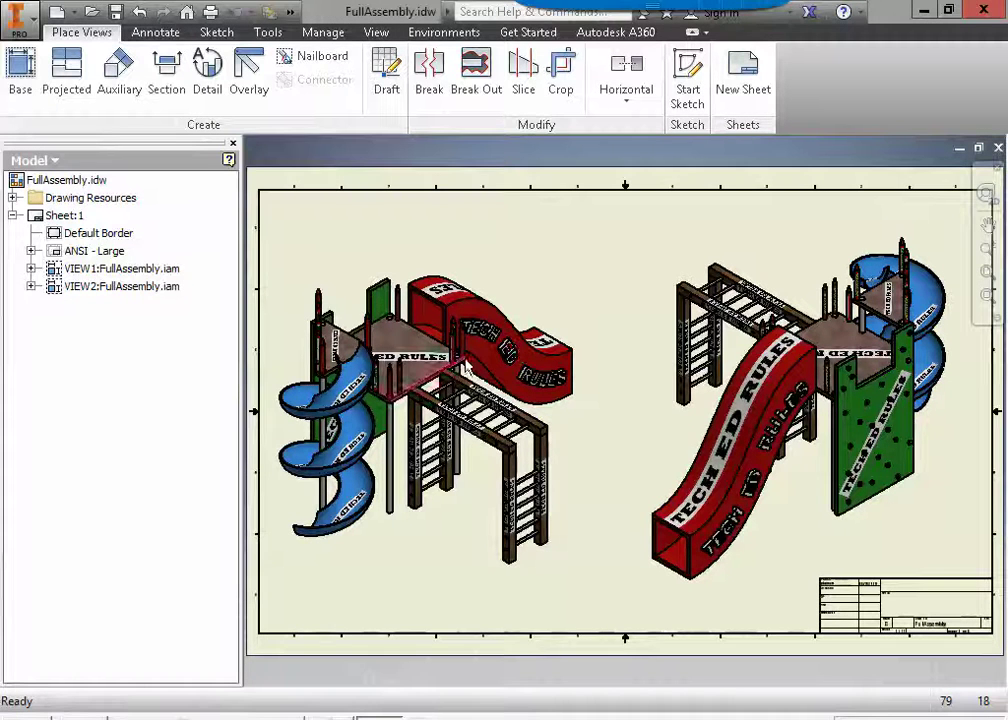
Step: Minimize Inventor, close Photo Viewer, and launch Google Drive from the Google apps menu
left_click(924, 12)
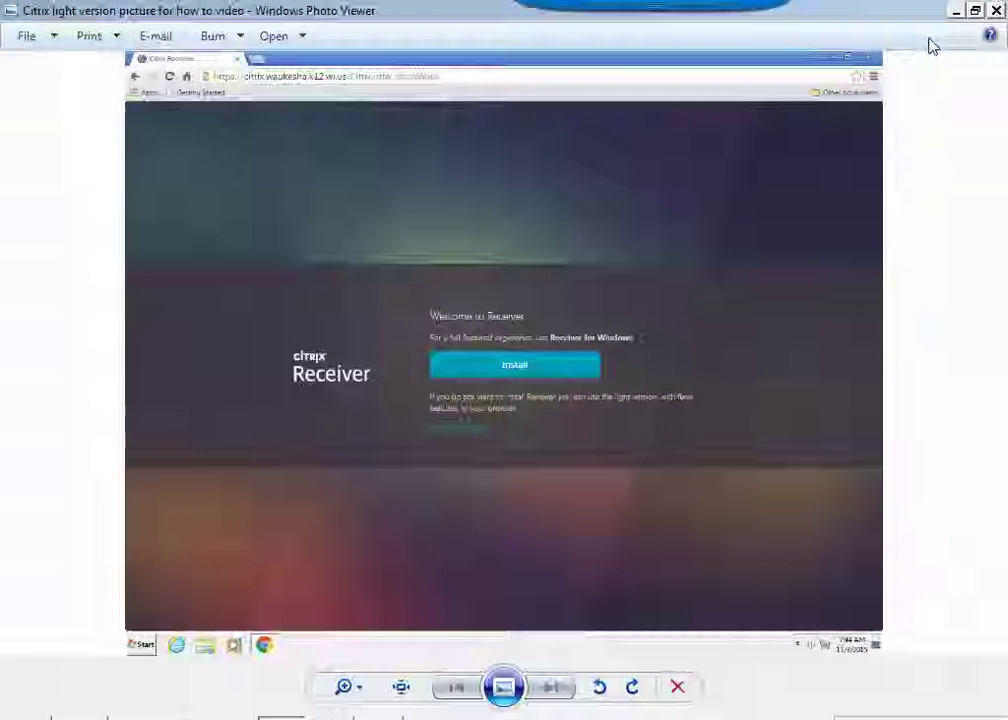
left_click(945, 8)
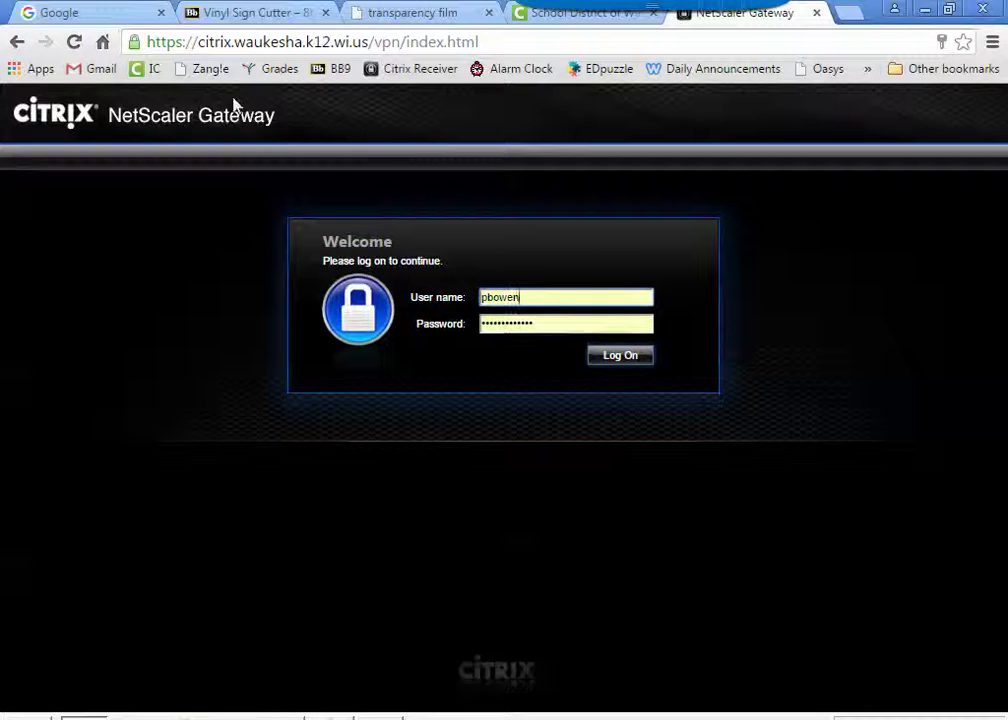
left_click(65, 13)
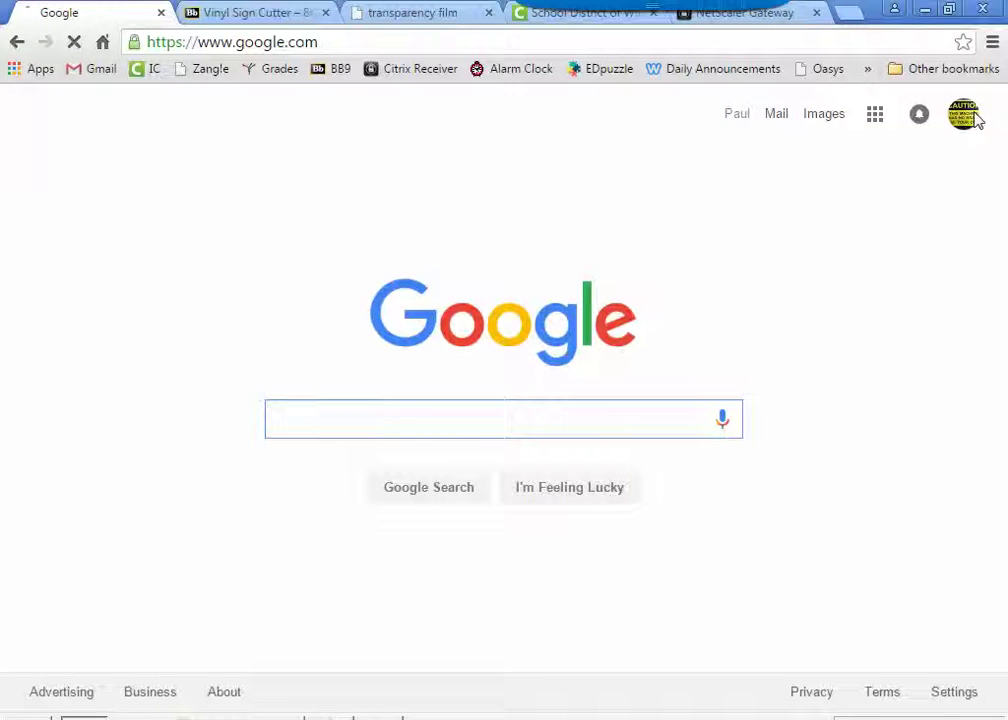
left_click(876, 116)
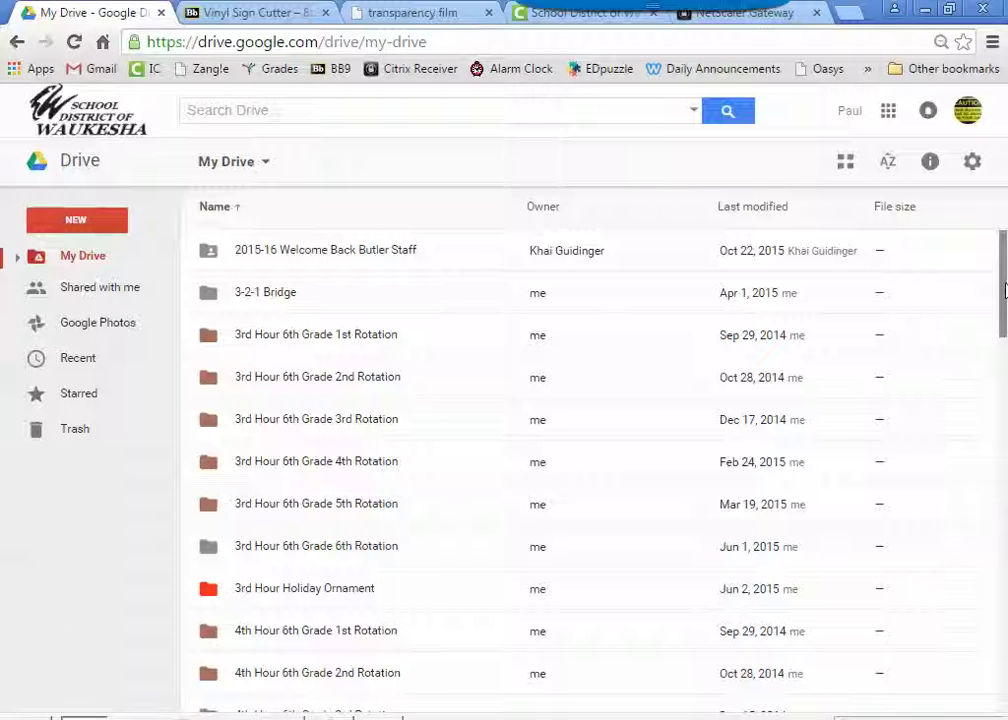
Step: Open the 5th Hour ETD folder in Google Drive
left_click_drag(1004, 303, 1004, 410)
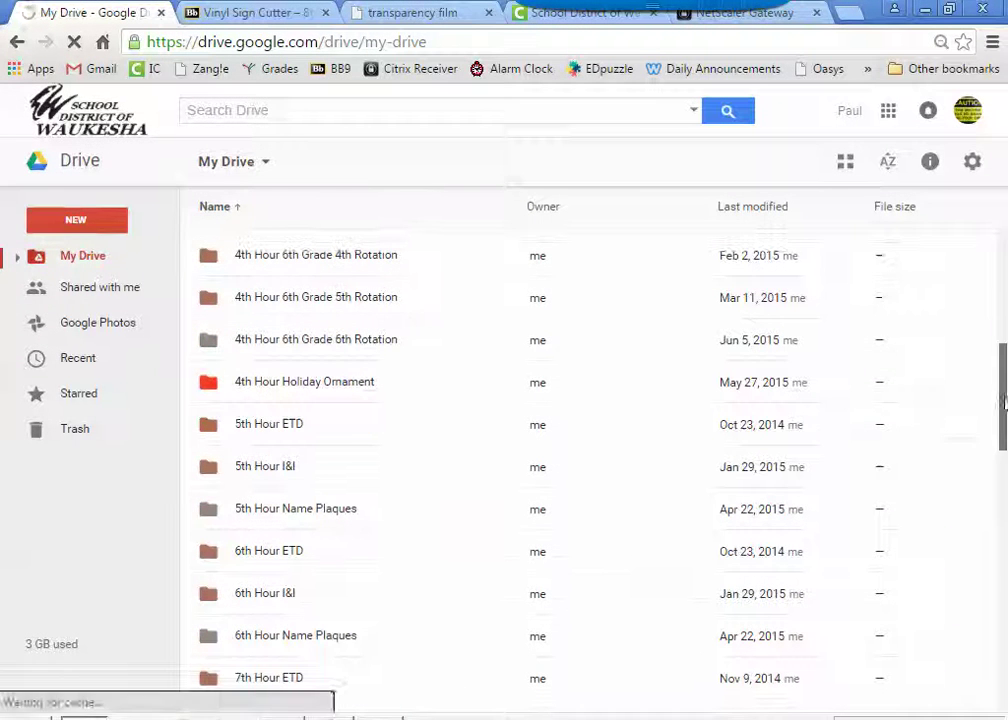
left_click(293, 437)
double_click(293, 437)
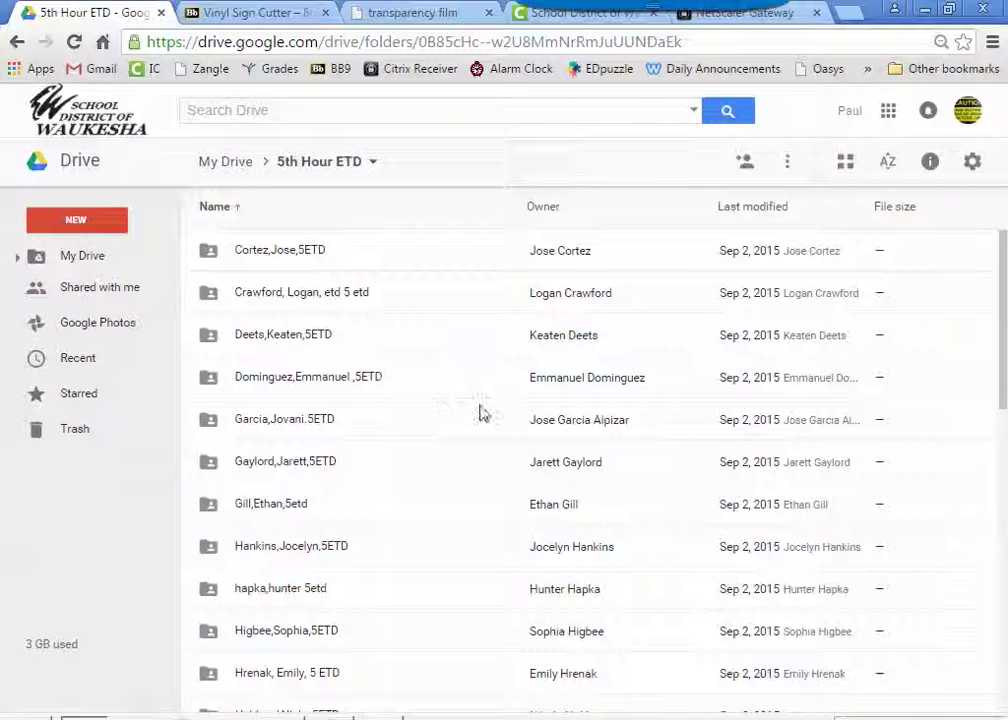
Step: Return to My Drive and open the personal 5ETD class folder instead
left_click(247, 163)
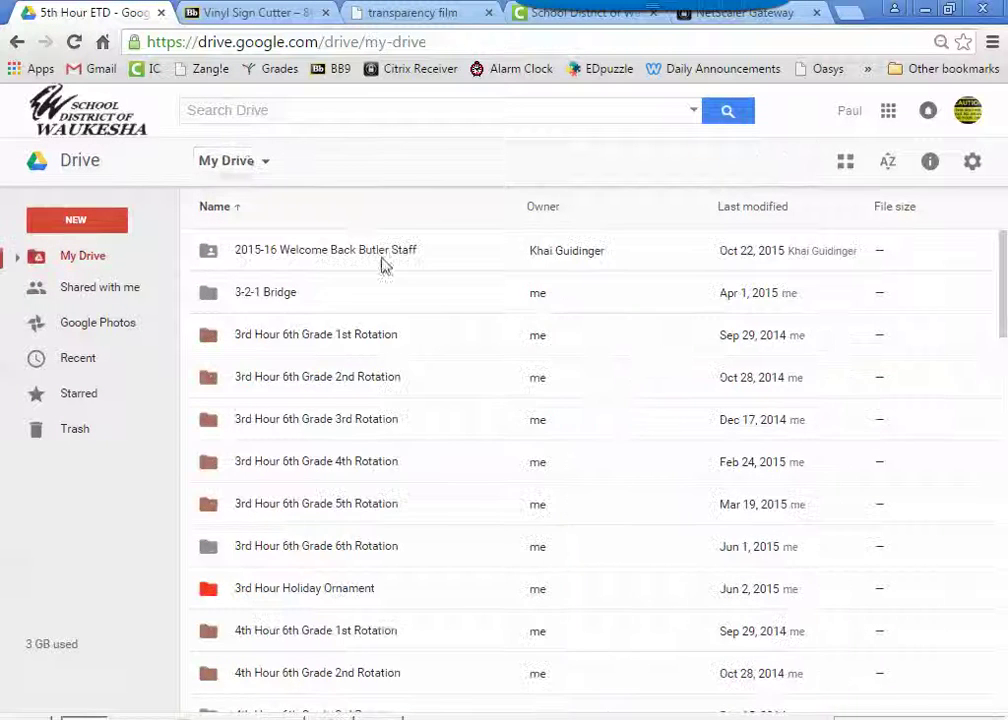
scroll(349, 432, "down", 9)
scroll(349, 432, "down", 2)
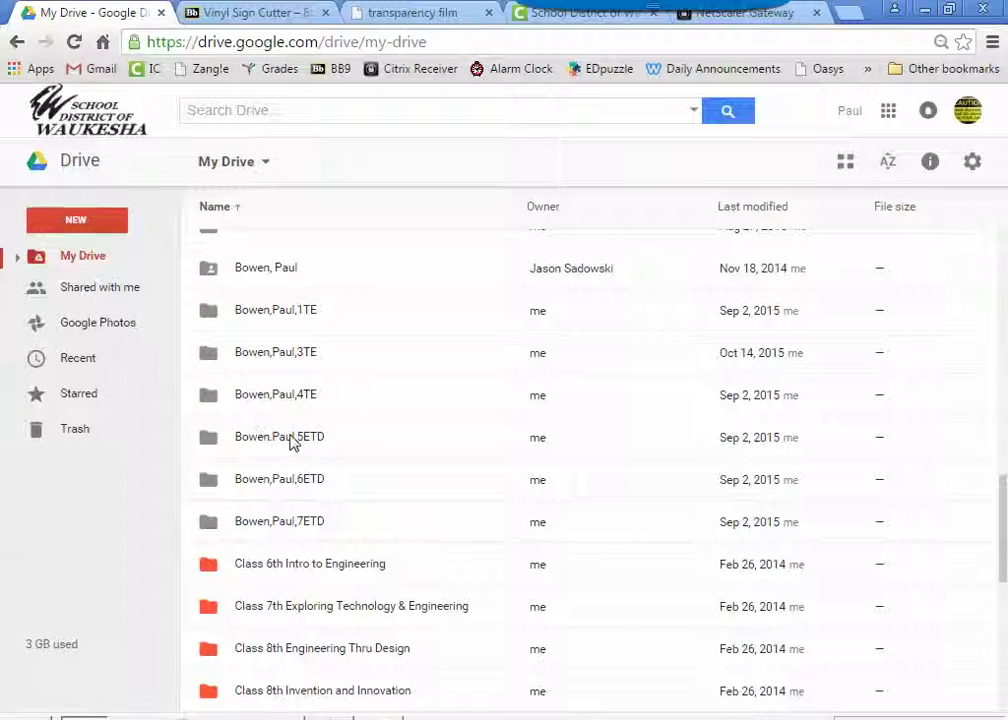
double_click(290, 441)
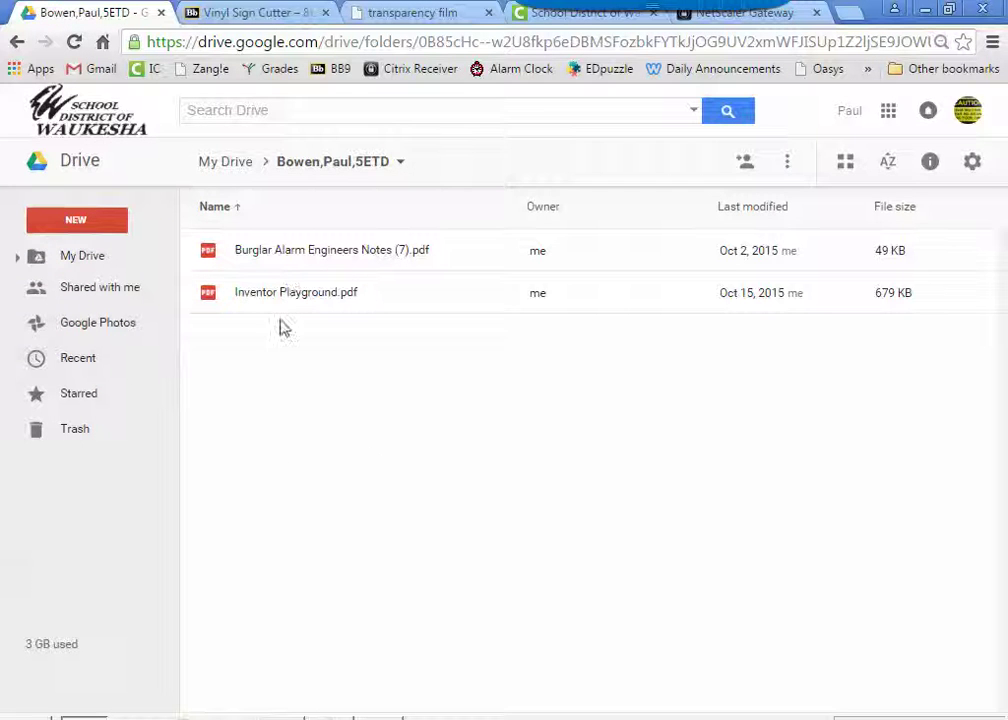
Step: Upload FullAssembly.pdf from the H: drive into the 5ETD folder via NEW > File upload
left_click(78, 222)
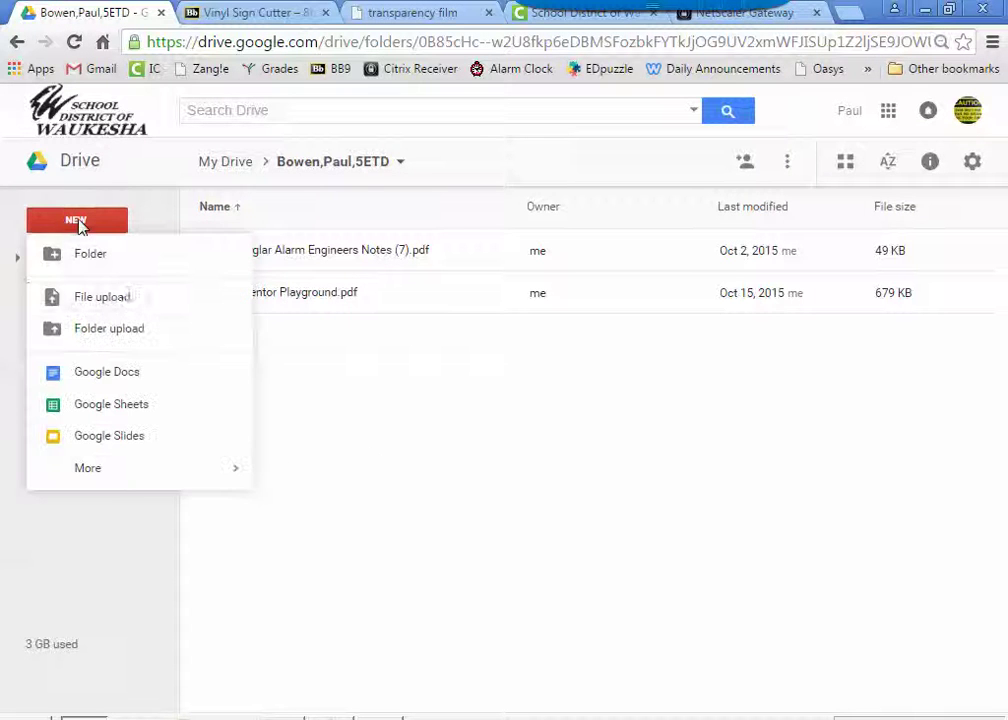
left_click(119, 304)
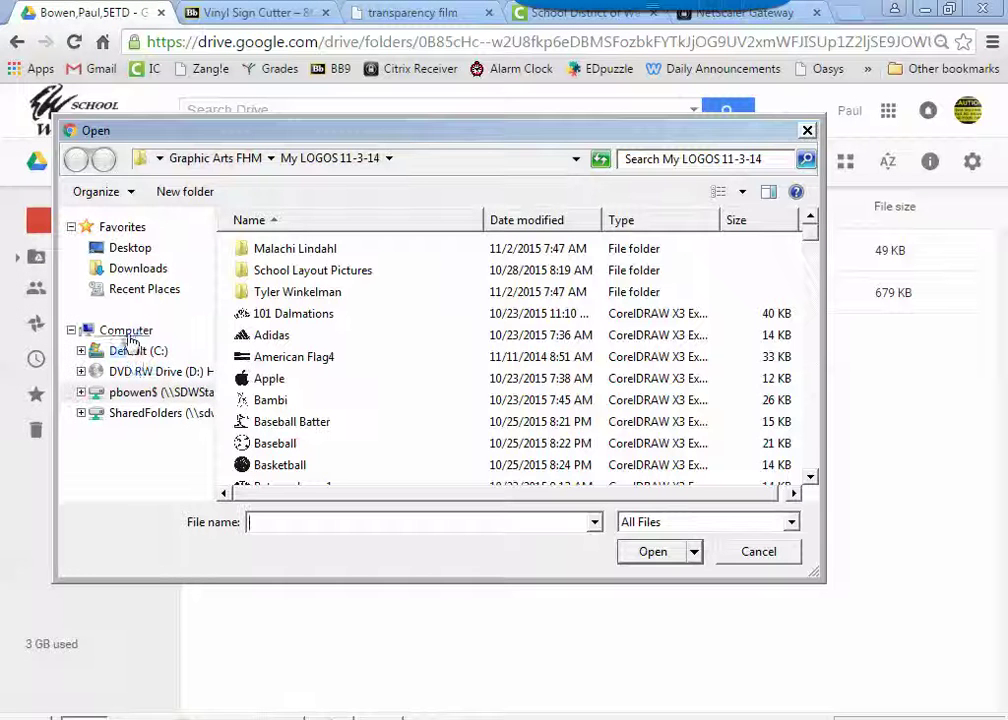
left_click(138, 394)
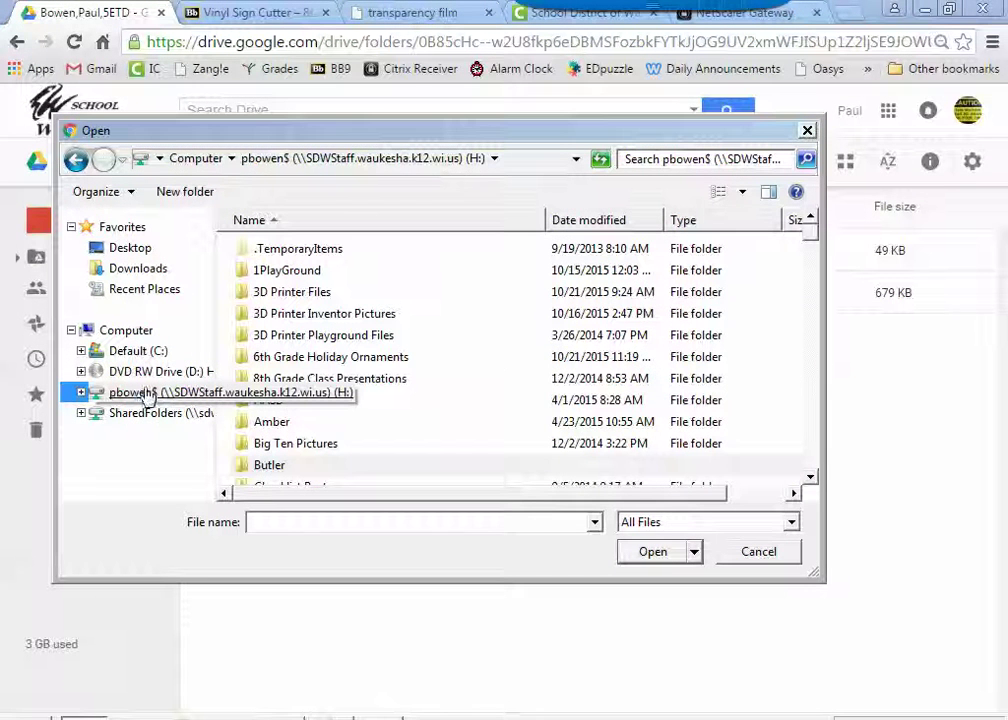
left_click_drag(815, 240, 815, 370)
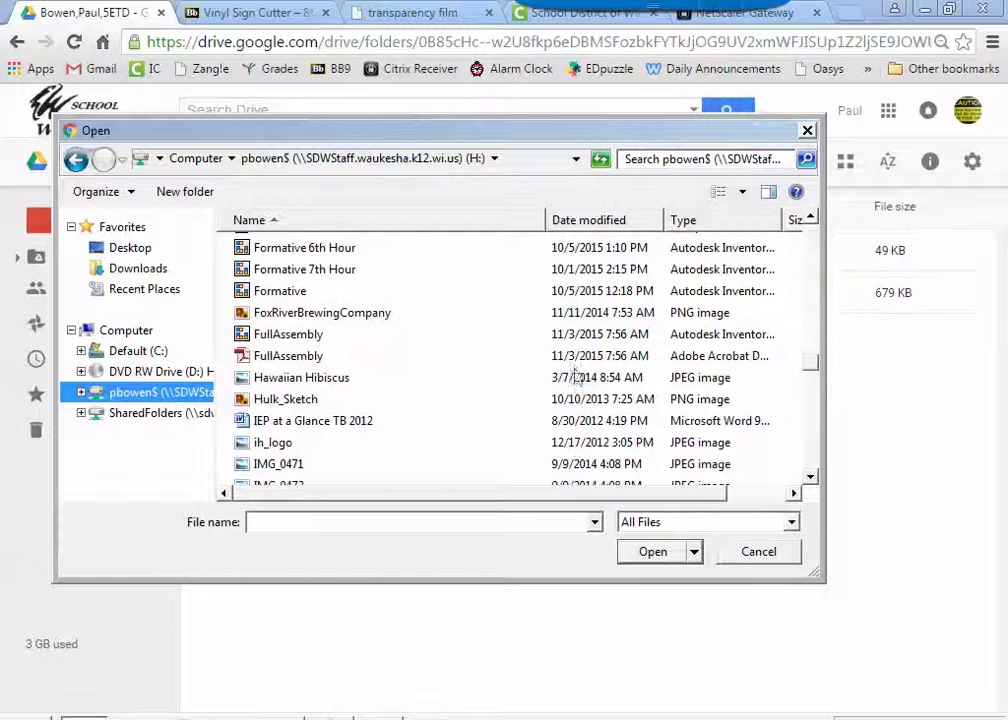
left_click(290, 336)
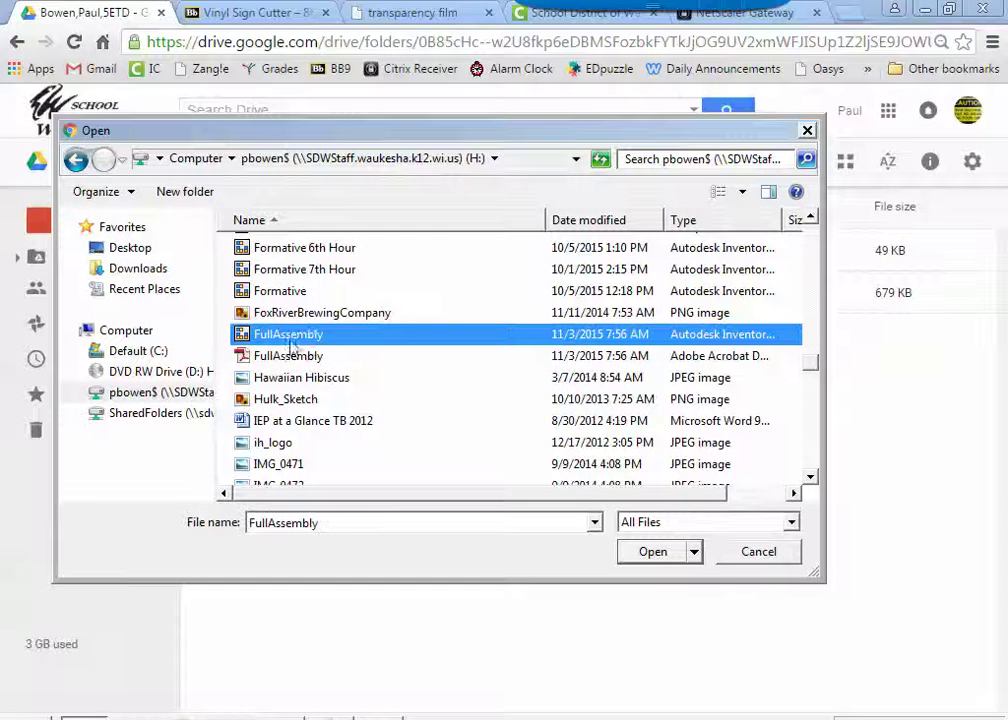
left_click(289, 360)
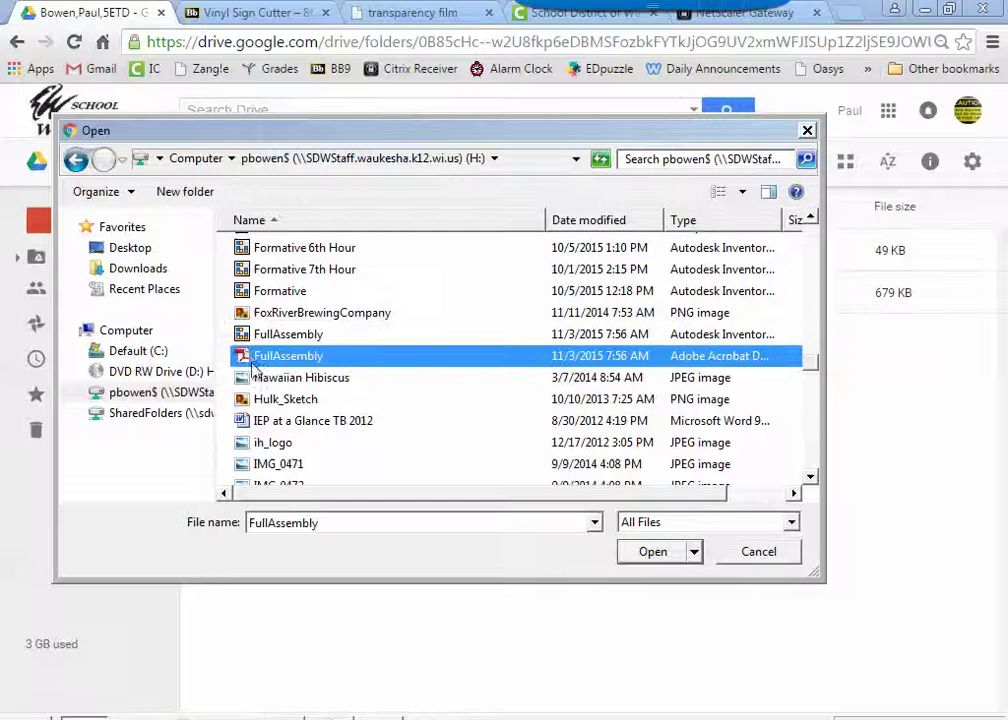
left_click(653, 552)
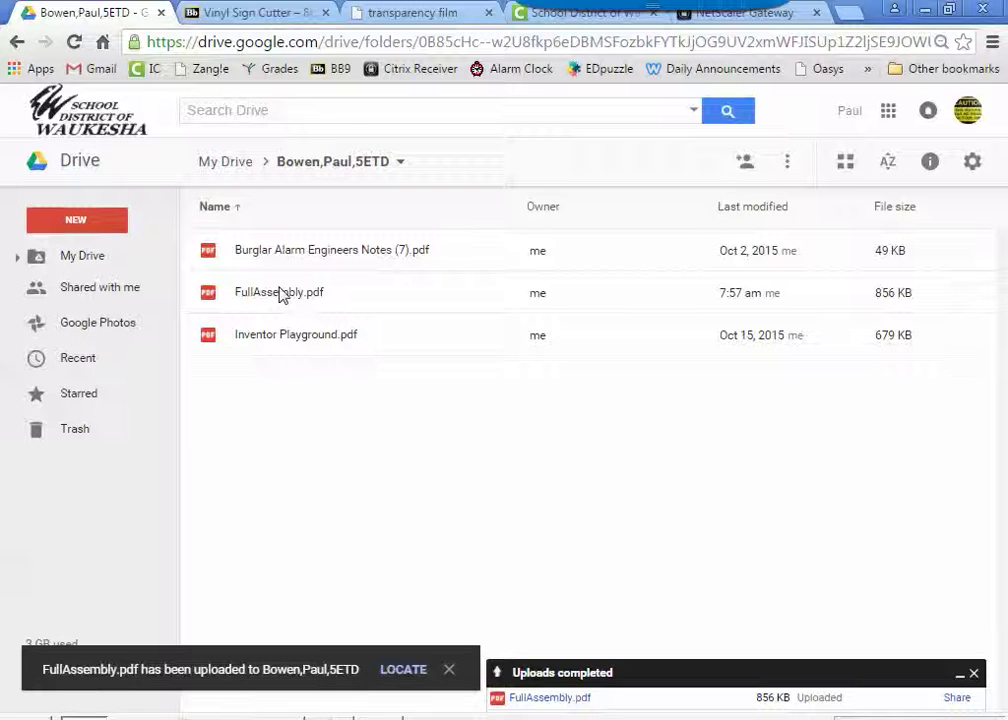
Step: Preview FullAssembly.pdf to verify both shaded views, then close it and the Uploads completed notice
double_click(280, 296)
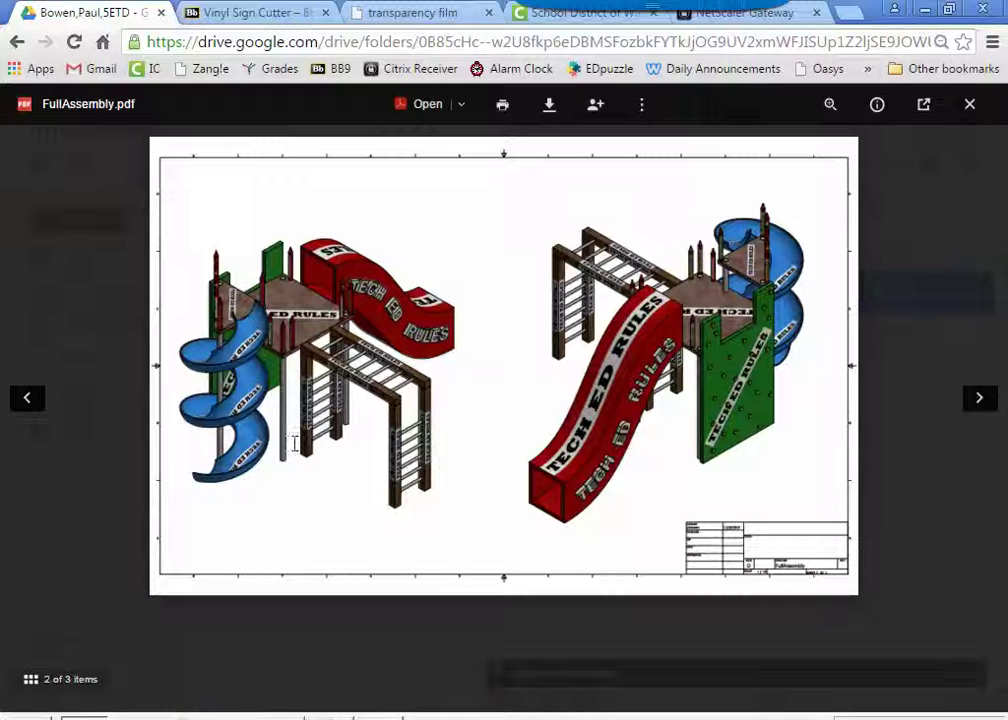
left_click(969, 104)
left_click(428, 488)
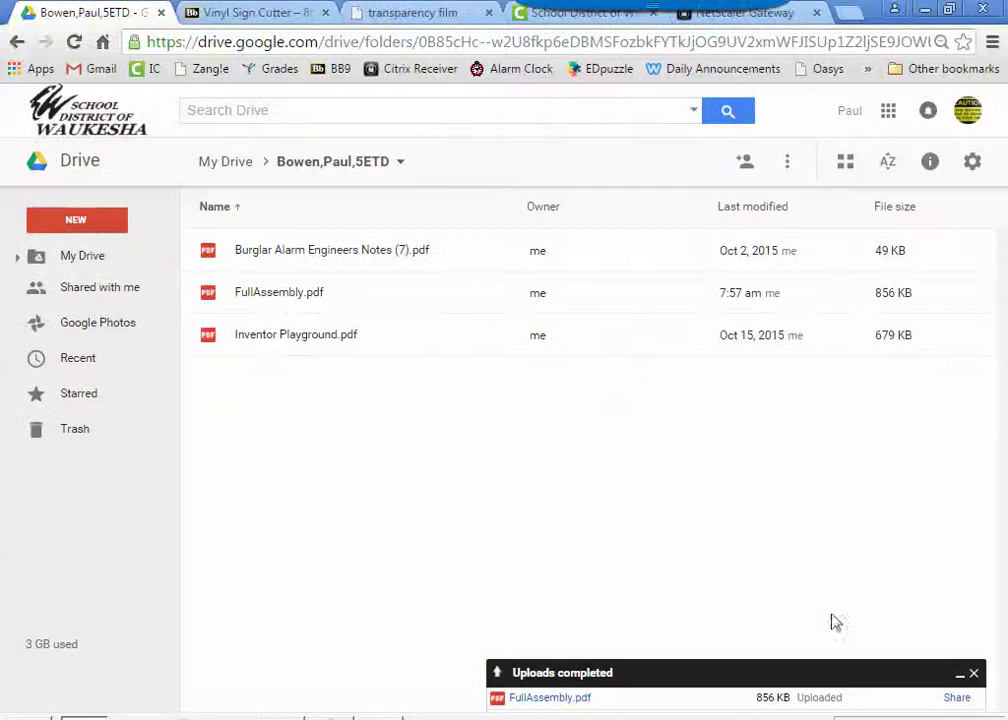
left_click(973, 673)
left_click_drag(456, 455, 643, 626)
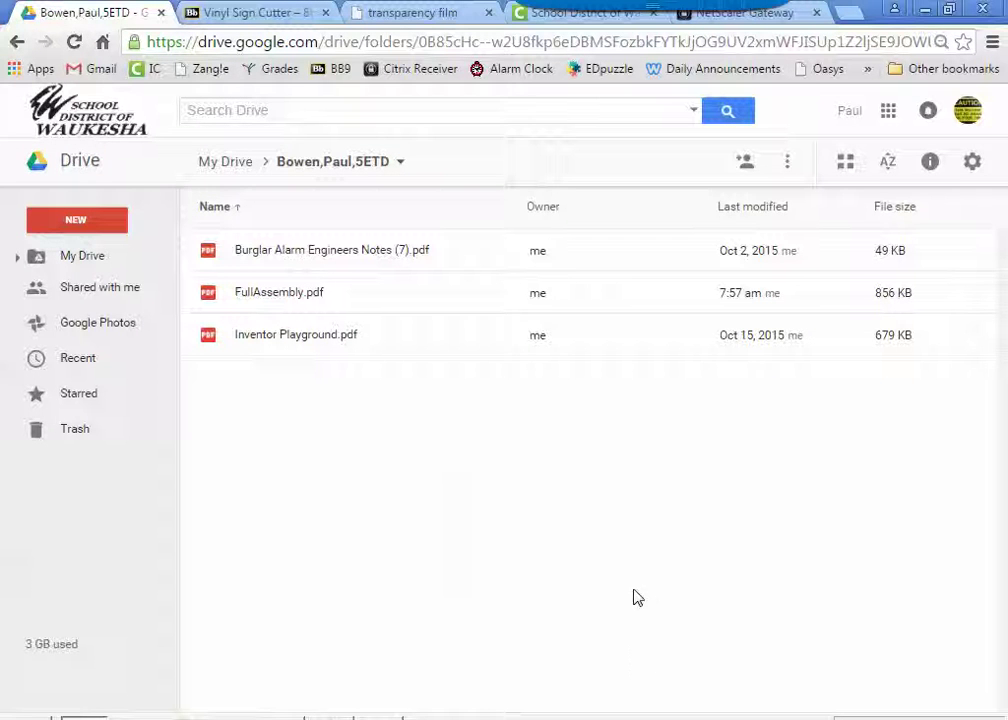